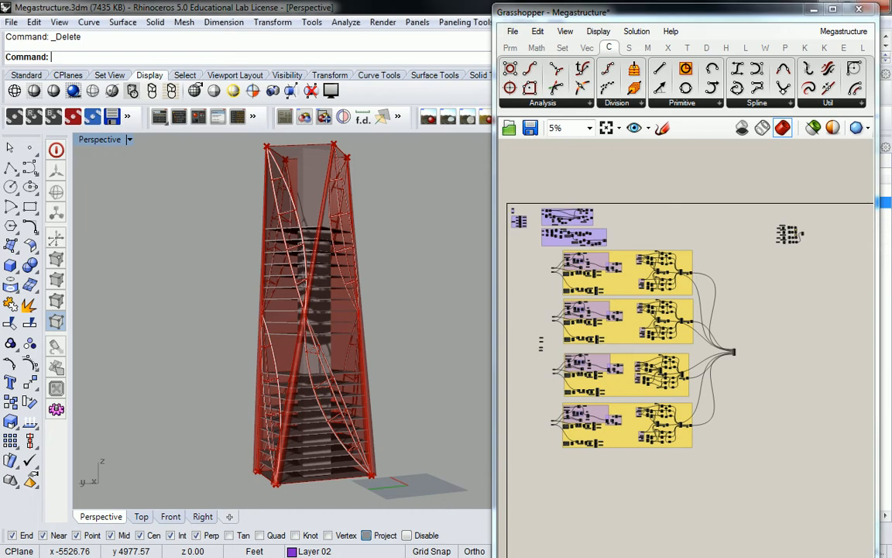
Locate the four BASE FACADE parameters in the FACADE DATUM group.
{"action": "scroll", "coordinate": [558, 231], "scroll_direction": "up", "scroll_amount": 10}
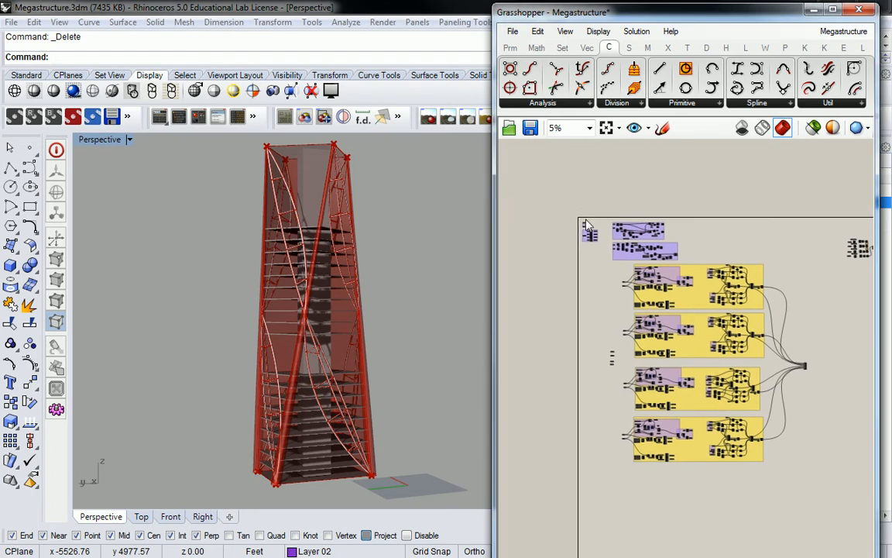
{"action": "left_click_drag", "start_coordinate": [629, 277], "coordinate": [763, 529]}
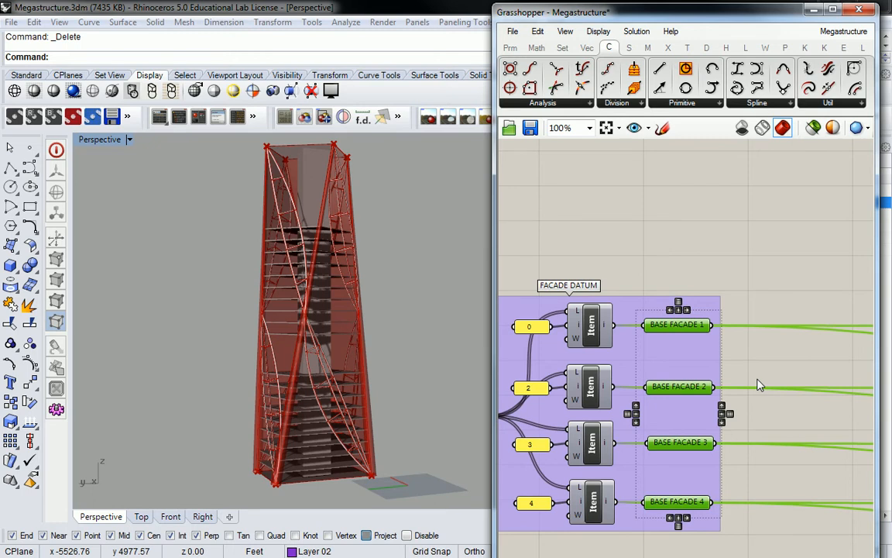
{"action": "left_click", "coordinate": [749, 275]}
Copy the four BASE FACADE parameters feeding the variable pipe definition to an empty canvas area below it.
{"action": "scroll", "coordinate": [749, 254], "scroll_direction": "down", "scroll_amount": 10}
{"action": "right_click_drag", "start_coordinate": [754, 257], "coordinate": [701, 271]}
{"action": "right_click_drag", "start_coordinate": [763, 264], "coordinate": [560, 269]}
{"action": "scroll", "coordinate": [787, 303], "scroll_direction": "up", "scroll_amount": 8}
{"action": "scroll", "coordinate": [659, 256], "scroll_direction": "up", "scroll_amount": 2}
{"action": "scroll", "coordinate": [649, 221], "scroll_direction": "down", "scroll_amount": 3}
{"action": "scroll", "coordinate": [645, 218], "scroll_direction": "up", "scroll_amount": 1}
{"action": "left_click_drag", "start_coordinate": [643, 203], "coordinate": [744, 412]}
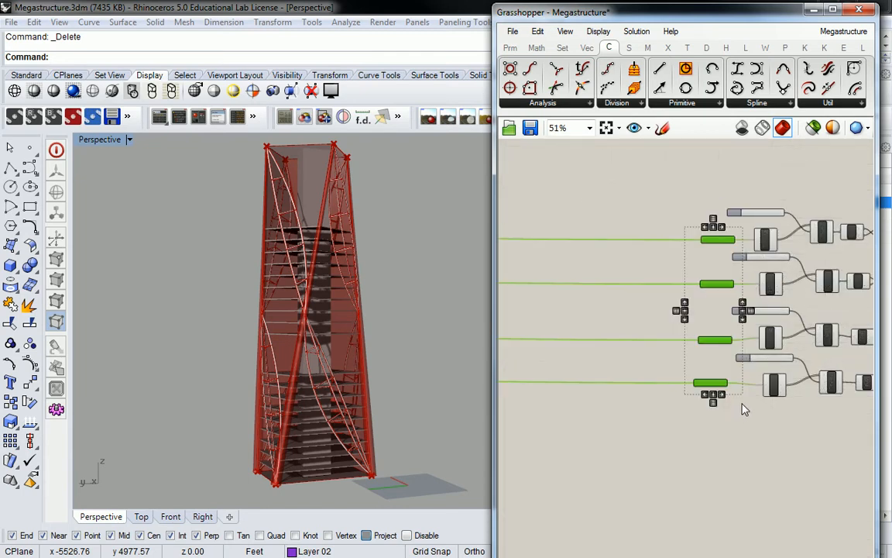
{"action": "left_click_drag", "start_coordinate": [714, 240], "coordinate": [725, 518]}
{"action": "right_click_drag", "start_coordinate": [704, 382], "coordinate": [691, 181]}
{"action": "left_click_drag", "start_coordinate": [712, 316], "coordinate": [703, 479]}
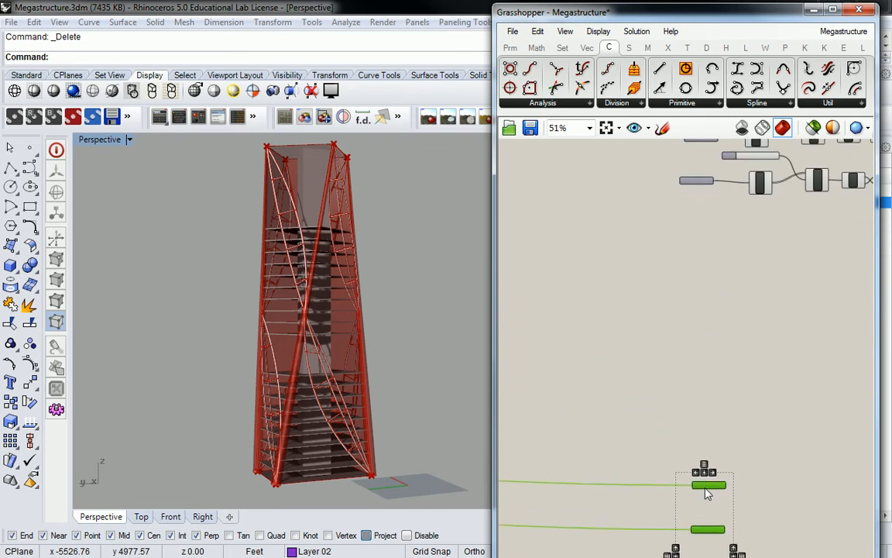
Shift the four copied BASE FACADE parameters slightly to the right, keeping them together below the variable pipe definition.
{"action": "scroll", "coordinate": [707, 268], "scroll_direction": "down", "scroll_amount": 5}
{"action": "right_click_drag", "start_coordinate": [710, 327], "coordinate": [723, 258]}
{"action": "scroll", "coordinate": [723, 259], "scroll_direction": "up", "scroll_amount": 3}
{"action": "left_click", "coordinate": [717, 285]}
{"action": "left_click_drag", "start_coordinate": [671, 250], "coordinate": [792, 407]}
{"action": "left_click_drag", "start_coordinate": [718, 279], "coordinate": [783, 300]}
Group all the components of the variable pipe definition above the copied facade parameters.
{"action": "scroll", "coordinate": [784, 300], "scroll_direction": "down", "scroll_amount": 5}
{"action": "scroll", "coordinate": [785, 304], "scroll_direction": "down", "scroll_amount": 3}
{"action": "right_click_drag", "start_coordinate": [798, 302], "coordinate": [722, 327]}
{"action": "scroll", "coordinate": [694, 313], "scroll_direction": "up", "scroll_amount": 6}
{"action": "left_click", "coordinate": [705, 271]}
{"action": "scroll", "coordinate": [705, 270], "scroll_direction": "down", "scroll_amount": 2}
{"action": "right_click_drag", "start_coordinate": [666, 190], "coordinate": [678, 276]}
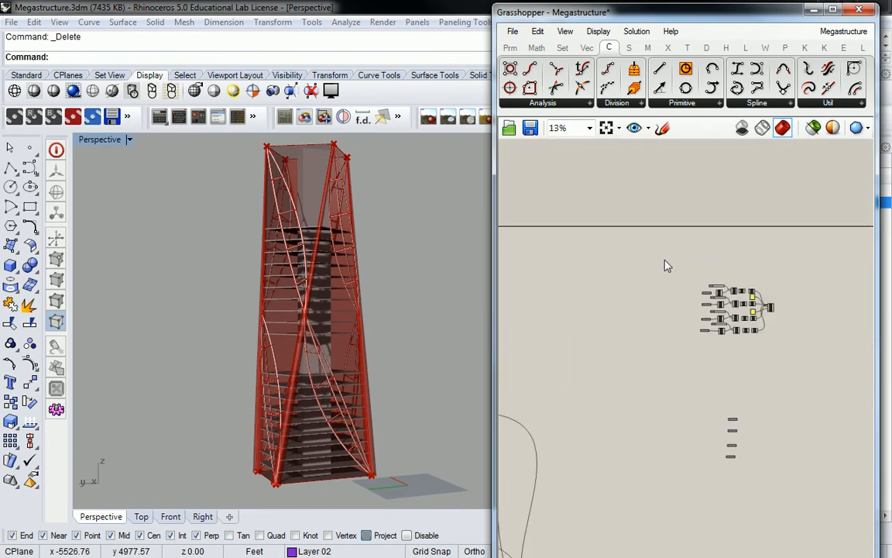
{"action": "left_click_drag", "start_coordinate": [678, 281], "coordinate": [861, 384]}
{"action": "key", "text": "ctrl+g"}
{"action": "left_click", "coordinate": [791, 383]}
{"action": "scroll", "coordinate": [768, 352], "scroll_direction": "up", "scroll_amount": 6}
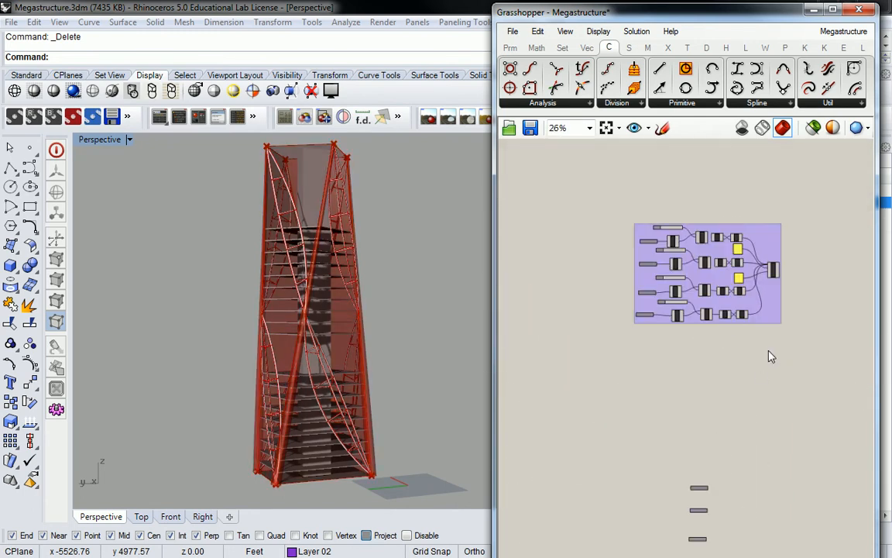
Turn off the preview of the four facade parameters and their neighbouring components inside the new variable pipe group.
{"action": "scroll", "coordinate": [738, 406], "scroll_direction": "down", "scroll_amount": 4}
{"action": "right_click_drag", "start_coordinate": [774, 267], "coordinate": [774, 357]}
{"action": "left_click_drag", "start_coordinate": [623, 174], "coordinate": [763, 282]}
{"action": "middle_click", "coordinate": [743, 231]}
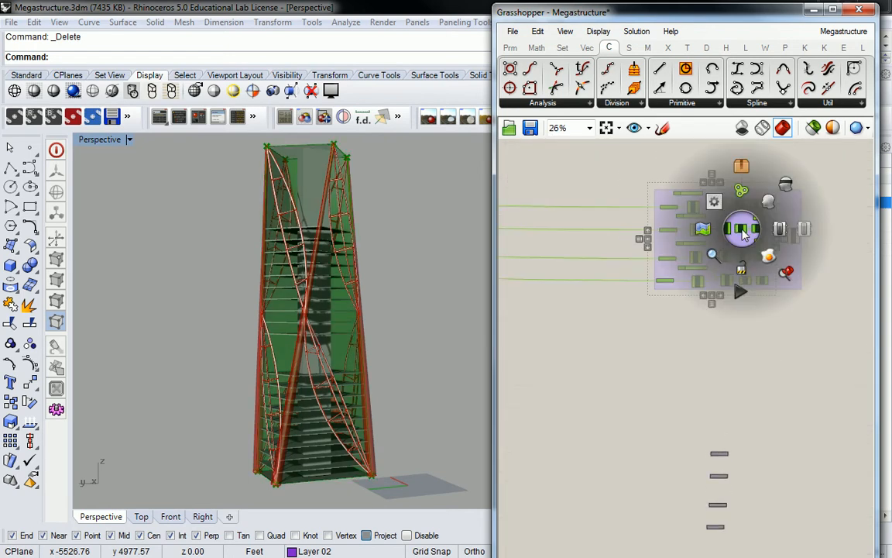
{"action": "left_click", "coordinate": [789, 185]}
{"action": "left_click", "coordinate": [803, 193]}
{"action": "right_click_drag", "start_coordinate": [434, 314], "coordinate": [371, 338]}
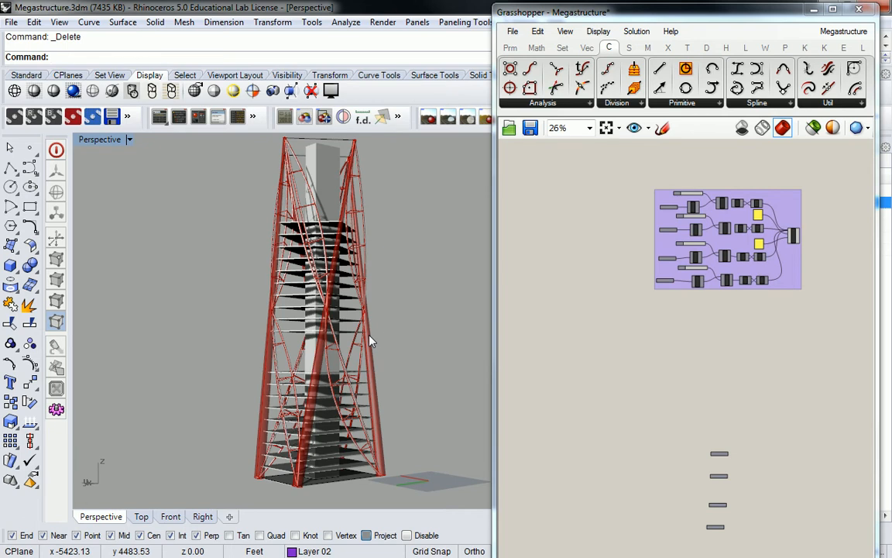
Turn on the preview of the copied BASE FACADE 1 parameter so only that facade surface is displayed.
{"action": "right_click_drag", "start_coordinate": [733, 431], "coordinate": [670, 364]}
{"action": "scroll", "coordinate": [671, 364], "scroll_direction": "down", "scroll_amount": 1}
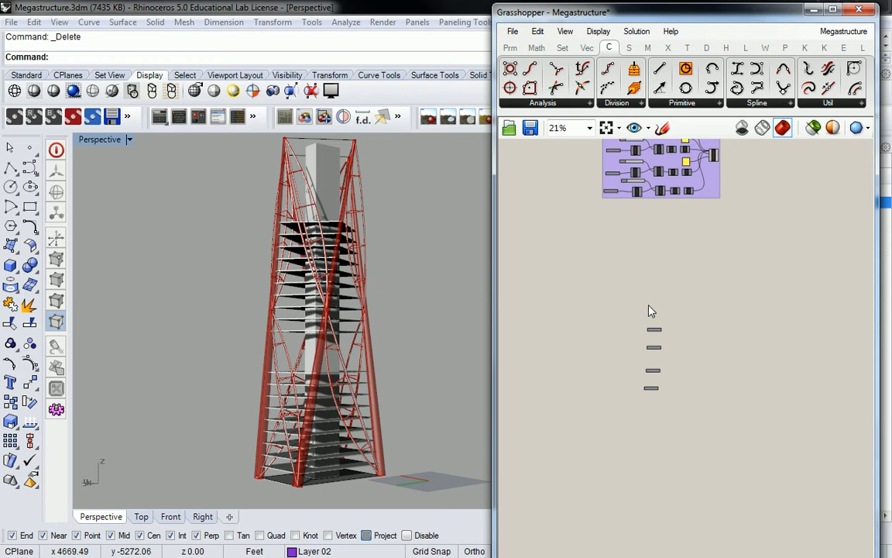
{"action": "scroll", "coordinate": [638, 319], "scroll_direction": "up", "scroll_amount": 4}
{"action": "left_click", "coordinate": [631, 298]}
{"action": "right_click", "coordinate": [631, 300]}
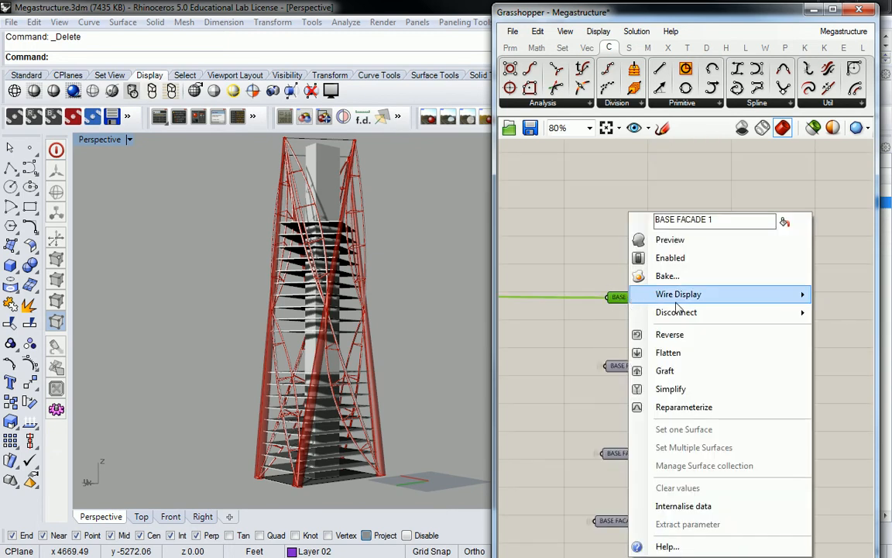
{"action": "left_click", "coordinate": [658, 239]}
{"action": "right_click_drag", "start_coordinate": [232, 271], "coordinate": [363, 315]}
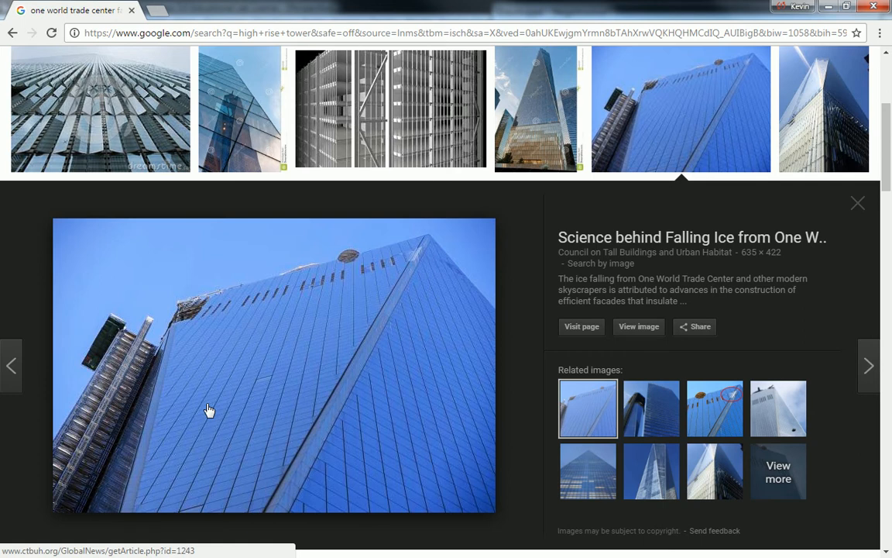
Close the browser with the tower reference image and examine how the BASE FACADE 1 surface meets the column base.
{"action": "left_click", "coordinate": [873, 9]}
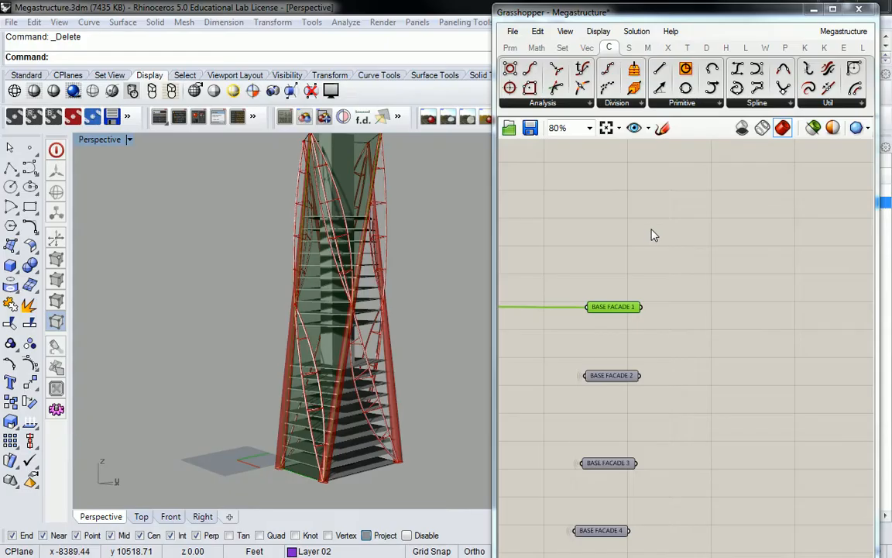
{"action": "right_click_drag", "start_coordinate": [649, 240], "coordinate": [693, 247]}
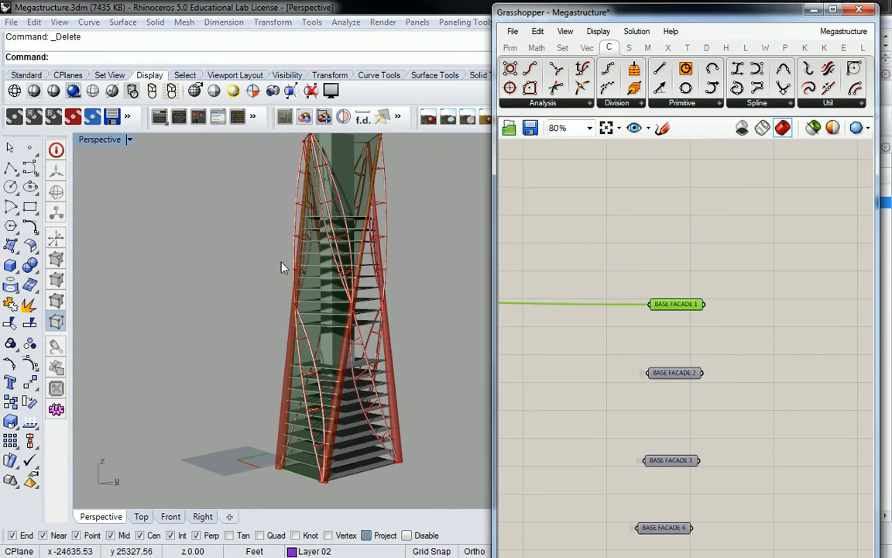
{"action": "right_click_drag", "start_coordinate": [341, 374], "coordinate": [357, 354]}
{"action": "scroll", "coordinate": [364, 462], "scroll_direction": "up", "scroll_amount": 5}
{"action": "scroll", "coordinate": [260, 380], "scroll_direction": "up", "scroll_amount": 9}
{"action": "right_click_drag", "start_coordinate": [243, 387], "coordinate": [287, 382]}
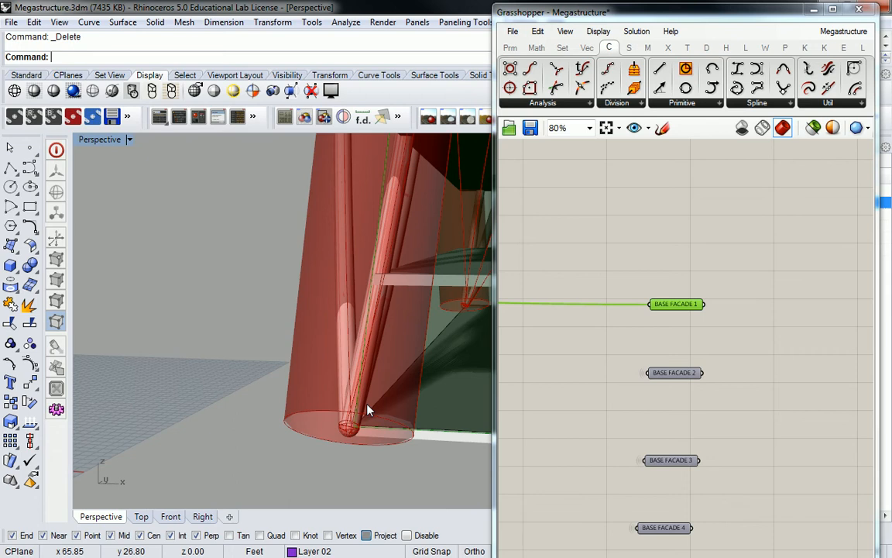
{"action": "right_click_drag", "start_coordinate": [369, 411], "coordinate": [391, 335]}
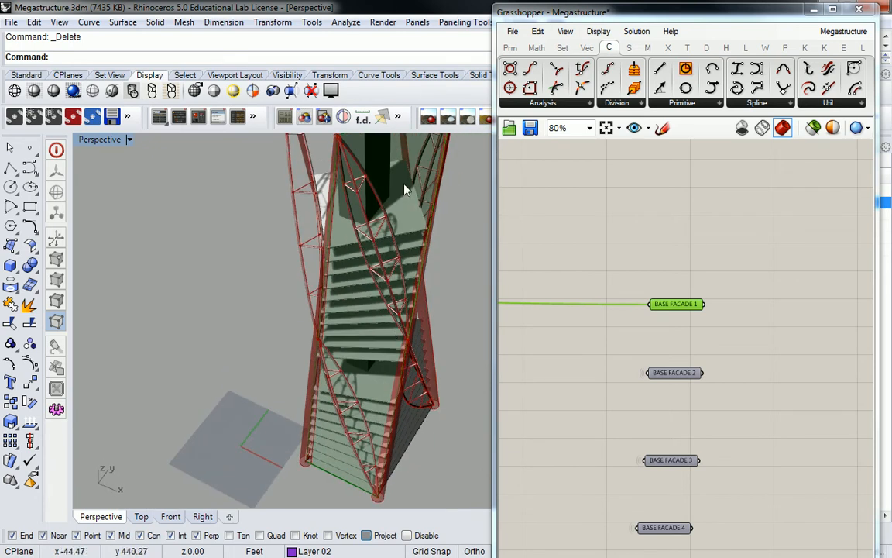
Examine where the BASE FACADE 1 surface meets the column near the tower top, and view the tower's upper part.
{"action": "right_click_drag", "start_coordinate": [409, 180], "coordinate": [427, 259], "text": "shift"}
{"action": "scroll", "coordinate": [318, 202], "scroll_direction": "up", "scroll_amount": 5}
{"action": "right_click_drag", "start_coordinate": [483, 301], "coordinate": [331, 244], "text": "shift"}
{"action": "scroll", "coordinate": [355, 262], "scroll_direction": "up", "scroll_amount": 5}
{"action": "scroll", "coordinate": [354, 264], "scroll_direction": "down", "scroll_amount": 7}
{"action": "scroll", "coordinate": [350, 265], "scroll_direction": "up", "scroll_amount": 6}
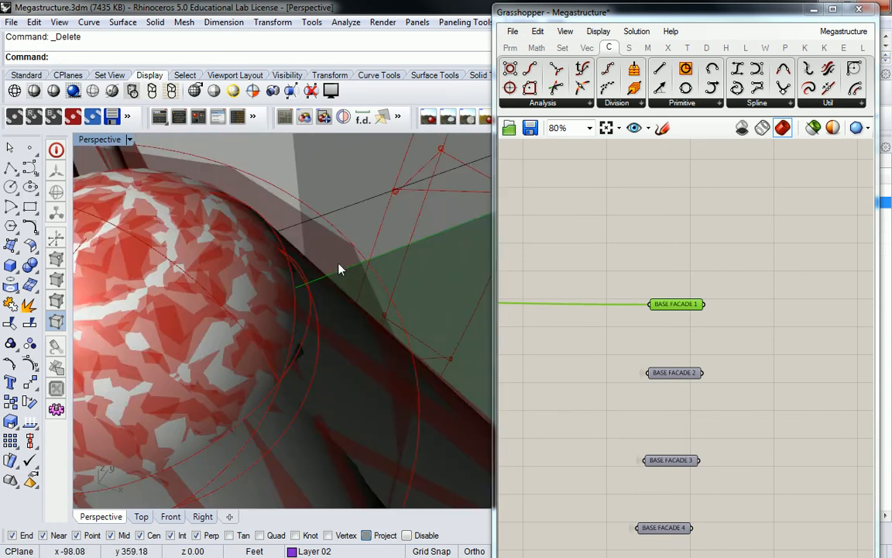
{"action": "scroll", "coordinate": [305, 285], "scroll_direction": "down", "scroll_amount": 5}
{"action": "scroll", "coordinate": [306, 285], "scroll_direction": "up", "scroll_amount": 5}
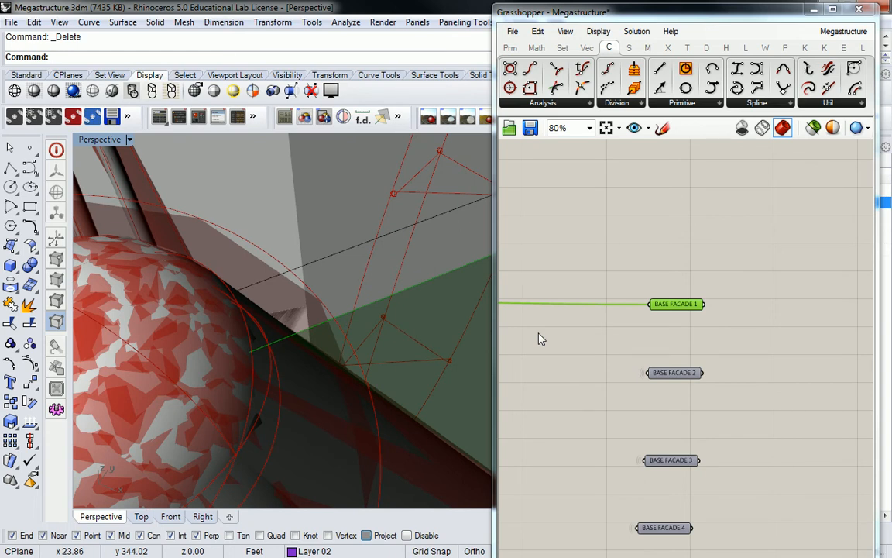
{"action": "left_click", "coordinate": [620, 257]}
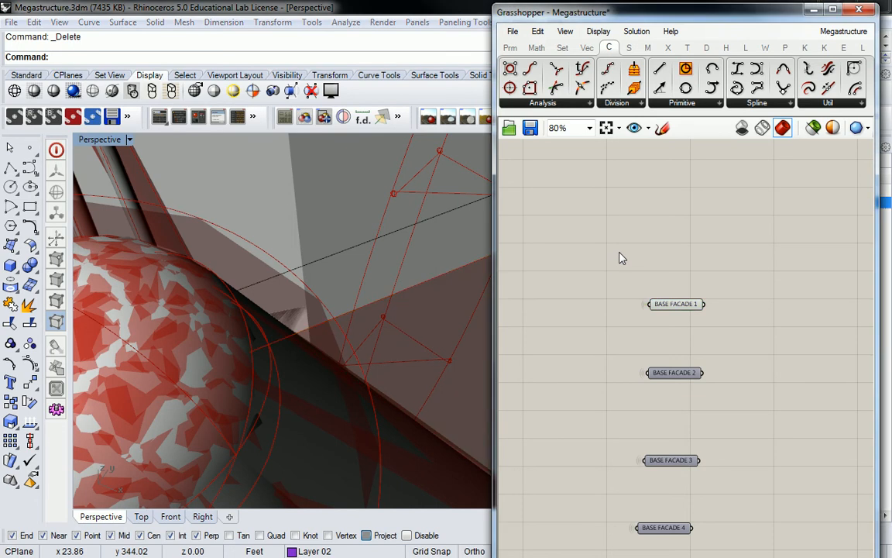
{"action": "left_click", "coordinate": [397, 301]}
{"action": "scroll", "coordinate": [397, 301], "scroll_direction": "down", "scroll_amount": 15}
{"action": "left_click", "coordinate": [452, 331]}
{"action": "right_click_drag", "start_coordinate": [450, 332], "coordinate": [356, 288]}
{"action": "scroll", "coordinate": [333, 322], "scroll_direction": "down", "scroll_amount": 7}
{"action": "scroll", "coordinate": [374, 276], "scroll_direction": "down", "scroll_amount": 5}
{"action": "right_click_drag", "start_coordinate": [385, 370], "coordinate": [398, 321]}
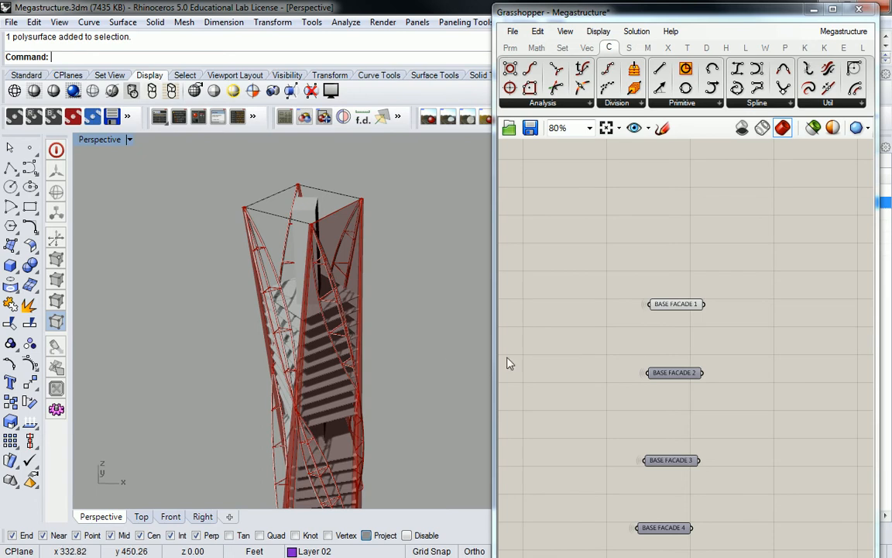
Inspect the VPipe component at the end of the grouped definition and the tapered columns it generates.
{"action": "scroll", "coordinate": [707, 207], "scroll_direction": "down", "scroll_amount": 4}
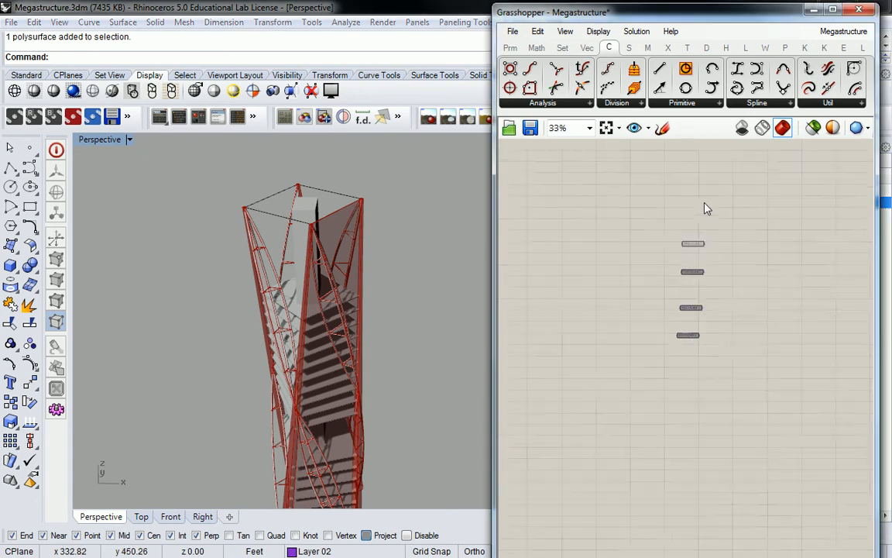
{"action": "right_click_drag", "start_coordinate": [706, 208], "coordinate": [681, 299]}
{"action": "scroll", "coordinate": [717, 203], "scroll_direction": "up", "scroll_amount": 3}
{"action": "left_click", "coordinate": [658, 200]}
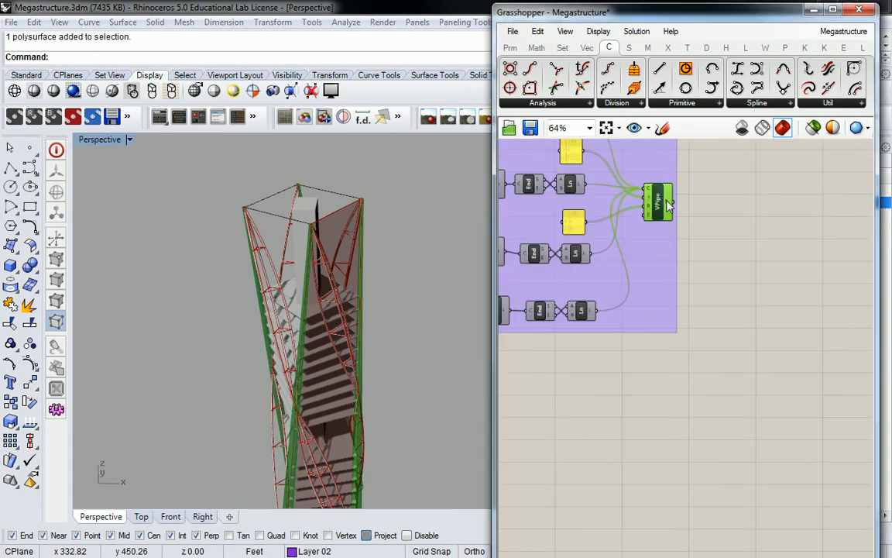
{"action": "left_click", "coordinate": [737, 225]}
{"action": "left_click", "coordinate": [659, 203]}
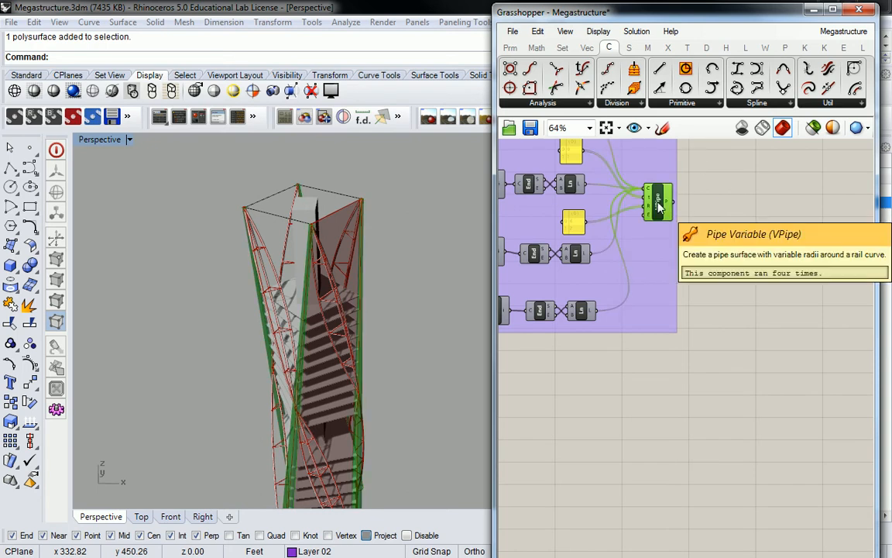
{"action": "left_click", "coordinate": [678, 171]}
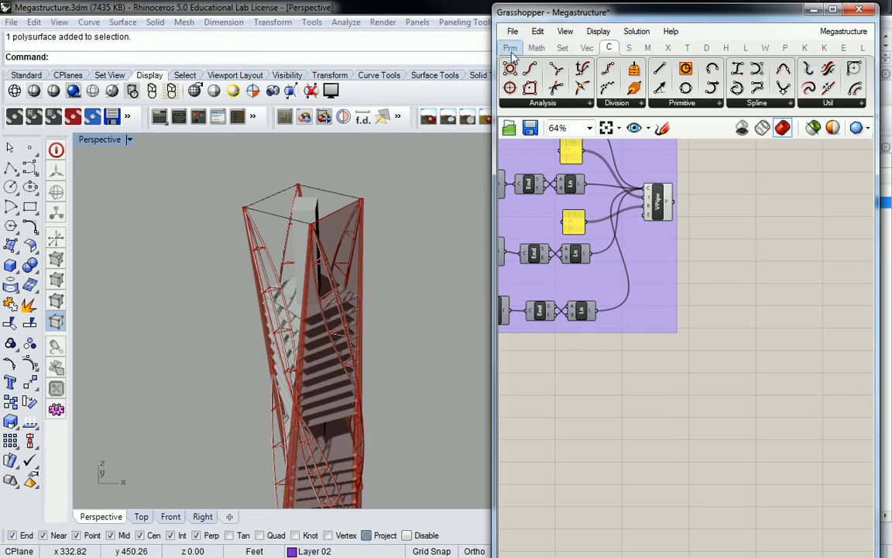
{"action": "scroll", "coordinate": [757, 223], "scroll_direction": "down", "scroll_amount": 2}
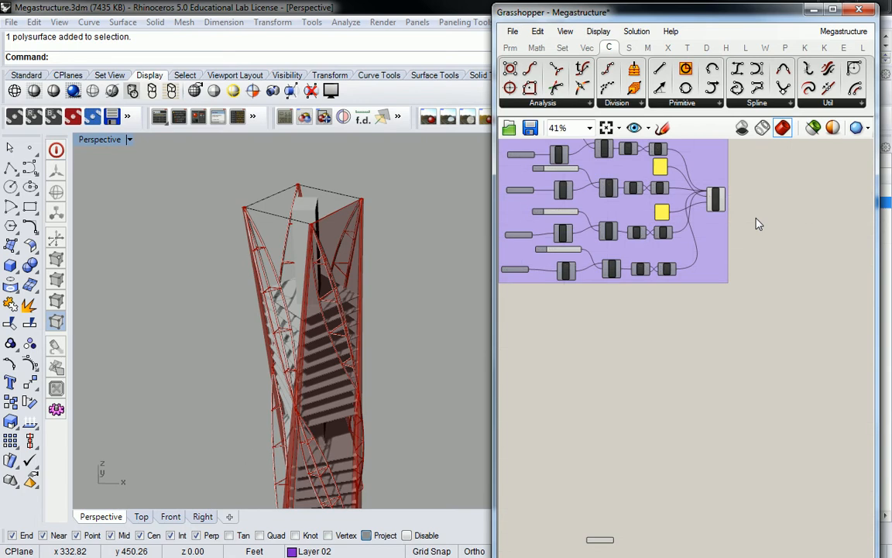
{"action": "scroll", "coordinate": [731, 235], "scroll_direction": "up", "scroll_amount": 2}
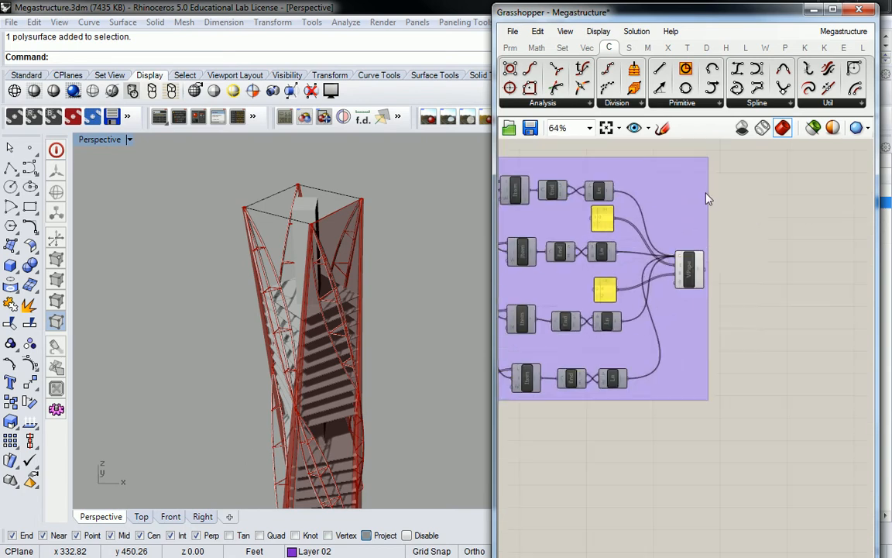
{"action": "left_click", "coordinate": [522, 48]}
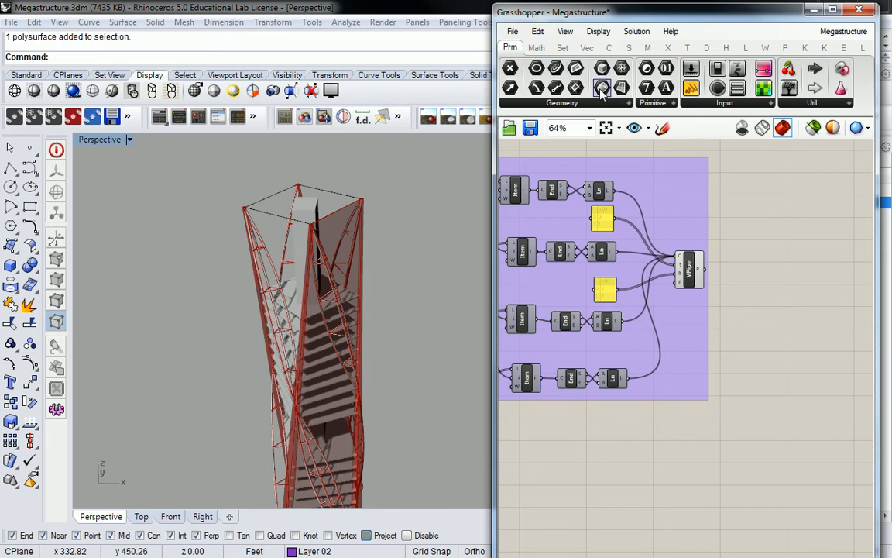
{"action": "left_click_drag", "start_coordinate": [539, 86], "coordinate": [760, 275]}
{"action": "scroll", "coordinate": [760, 275], "scroll_direction": "up", "scroll_amount": 3}
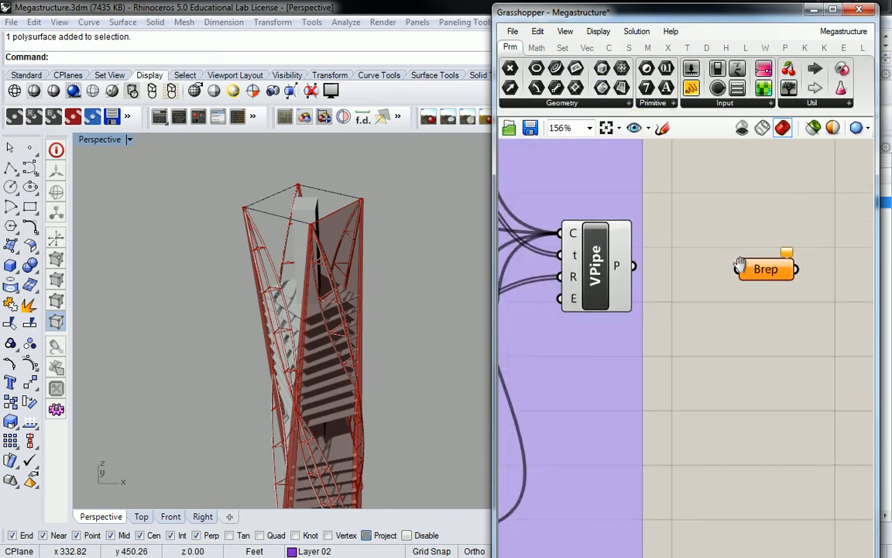
{"action": "left_click_drag", "start_coordinate": [608, 272], "coordinate": [700, 276]}
{"action": "right_click", "coordinate": [701, 278]}
{"action": "left_click_drag", "start_coordinate": [773, 241], "coordinate": [716, 240]}
{"action": "key", "text": "Delete"}
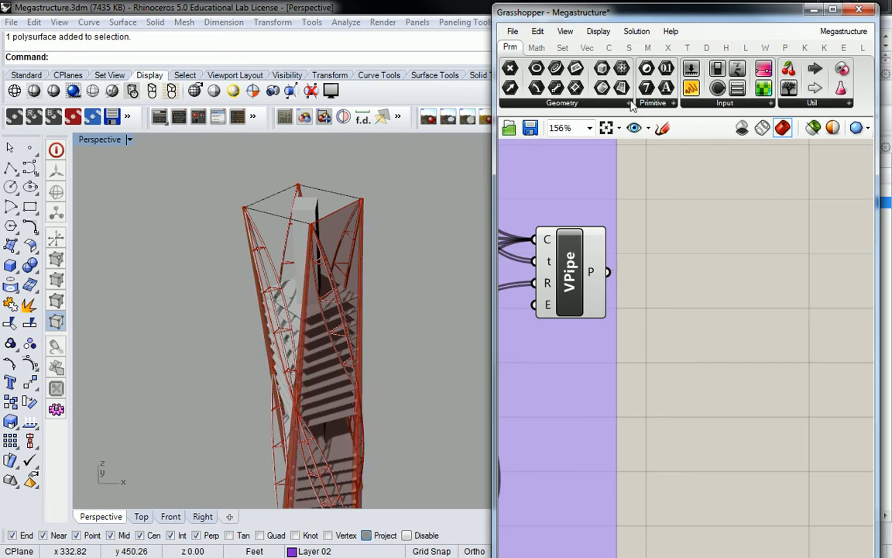
Add a Geometry parameter beside VPipe, connect it to the P output and rename it TAPERED COLUMNS.
{"action": "left_click", "coordinate": [619, 103]}
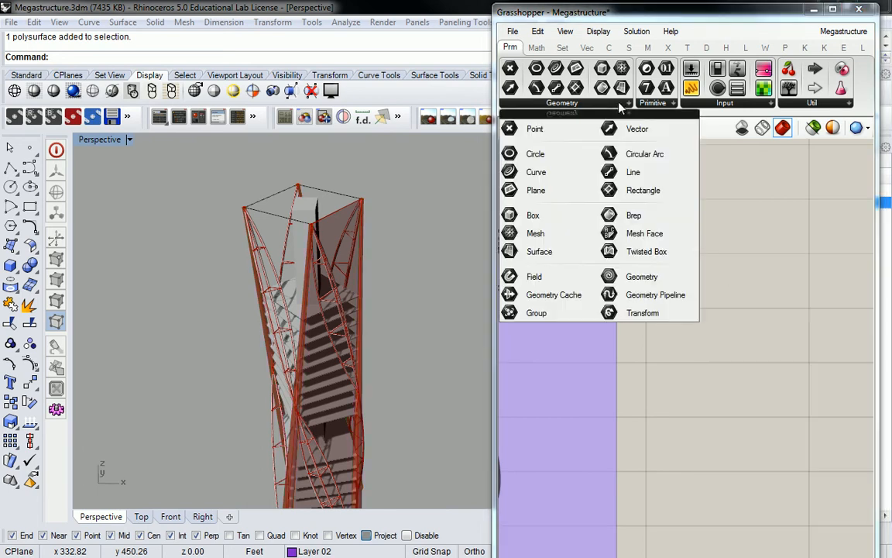
{"action": "left_click", "coordinate": [639, 278]}
{"action": "left_click", "coordinate": [685, 271]}
{"action": "left_click_drag", "start_coordinate": [608, 272], "coordinate": [660, 271]}
{"action": "right_click", "coordinate": [675, 275]}
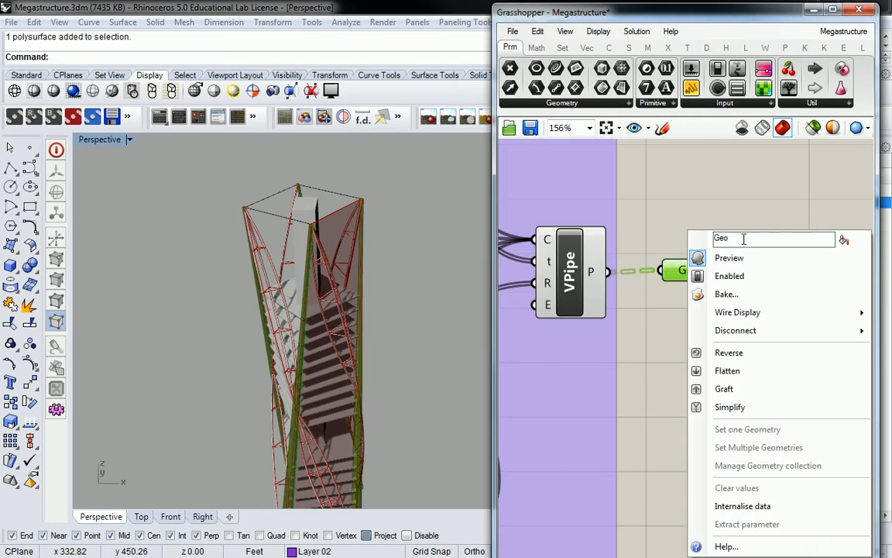
{"action": "type", "text": "TAPERED COLUMNS"}
{"action": "key", "text": "Return"}
Duplicate the TAPERED COLUMNS parameter, feed the copy from the original, and set the copy's wire display to Hidden.
{"action": "left_click_drag", "start_coordinate": [663, 280], "coordinate": [856, 316]}
{"action": "key", "text": "ctrl+c"}
{"action": "key", "text": "ctrl+v"}
{"action": "right_click", "coordinate": [856, 317]}
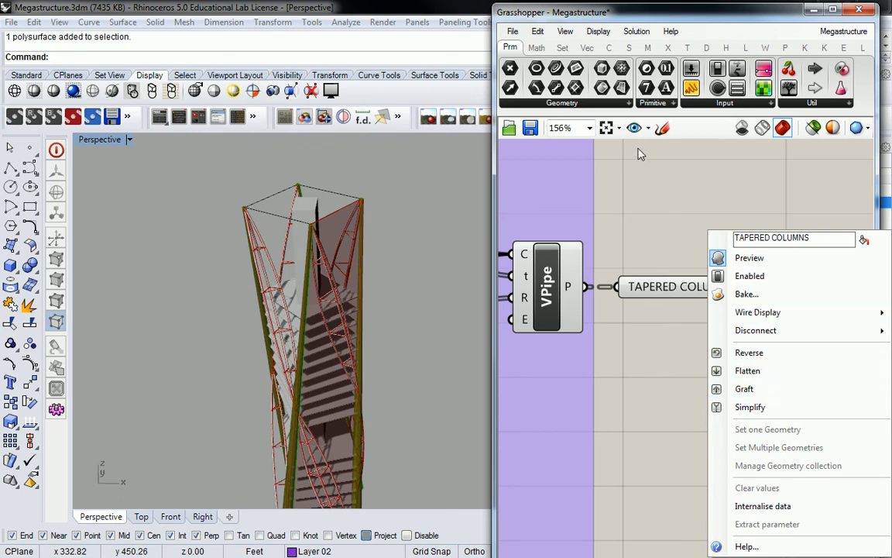
{"action": "right_click_drag", "start_coordinate": [637, 156], "coordinate": [497, 142]}
{"action": "right_click_drag", "start_coordinate": [657, 284], "coordinate": [608, 222]}
{"action": "right_click", "coordinate": [612, 242]}
{"action": "mouse_move", "coordinate": [633, 313]}
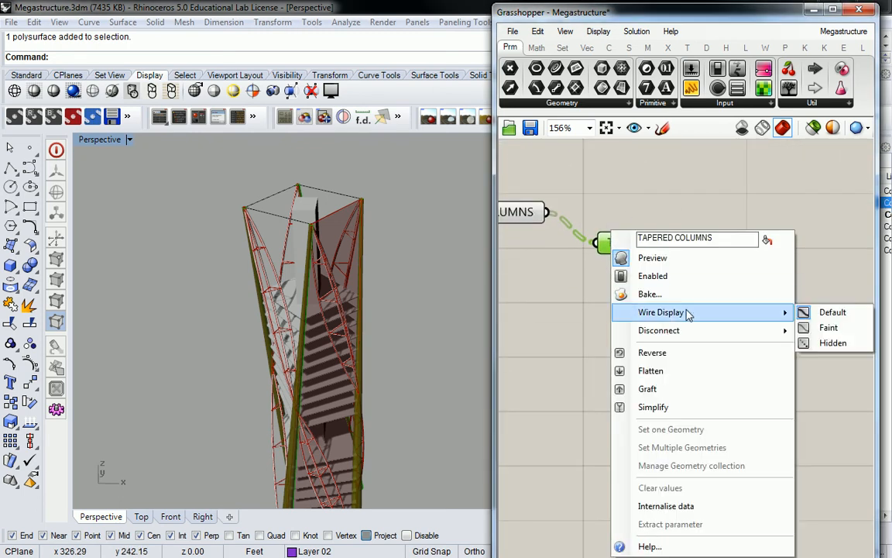
{"action": "left_click", "coordinate": [824, 330]}
Move the copied TAPERED COLUMNS parameter directly above the BASE FACADE 1 copy and check which geometry each one represents.
{"action": "scroll", "coordinate": [662, 242], "scroll_direction": "down", "scroll_amount": 8}
{"action": "left_click_drag", "start_coordinate": [662, 241], "coordinate": [584, 458]}
{"action": "right_click_drag", "start_coordinate": [584, 458], "coordinate": [708, 363]}
{"action": "scroll", "coordinate": [711, 367], "scroll_direction": "up", "scroll_amount": 6}
{"action": "left_click_drag", "start_coordinate": [693, 360], "coordinate": [545, 292]}
{"action": "right_click_drag", "start_coordinate": [536, 330], "coordinate": [664, 325]}
{"action": "left_click", "coordinate": [649, 346]}
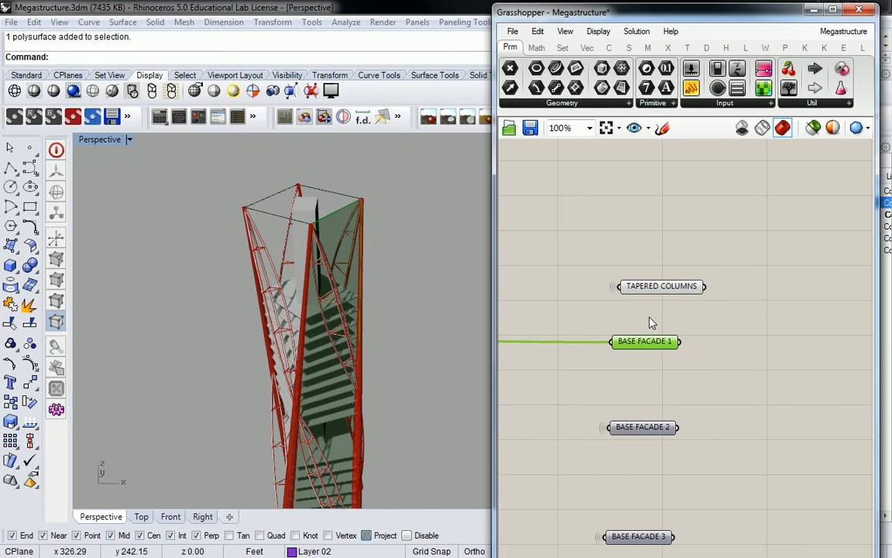
{"action": "left_click", "coordinate": [657, 287]}
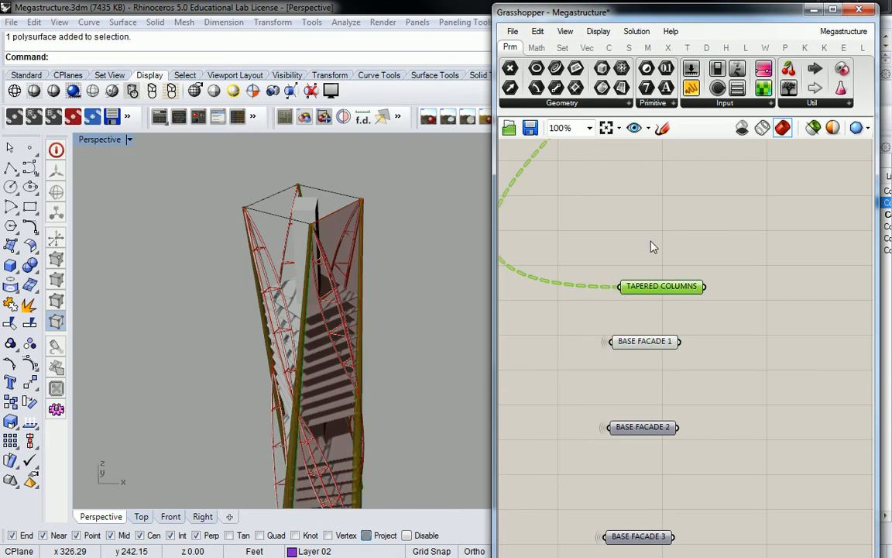
{"action": "left_click", "coordinate": [669, 249]}
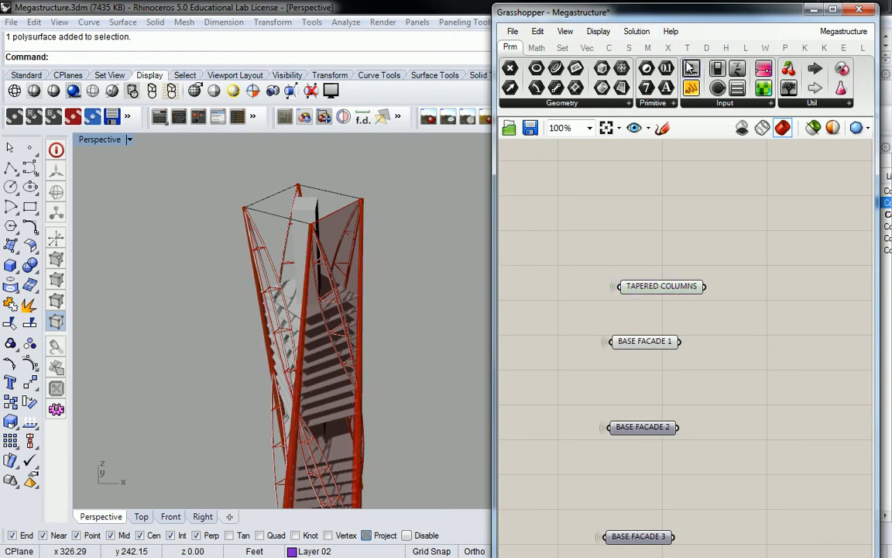
Add a Brep | Brep intersection component and connect TAPERED COLUMNS to input A and BASE FACADE 1 to input B.
{"action": "left_click_drag", "start_coordinate": [496, 157], "coordinate": [353, 157]}
{"action": "left_click", "coordinate": [542, 48]}
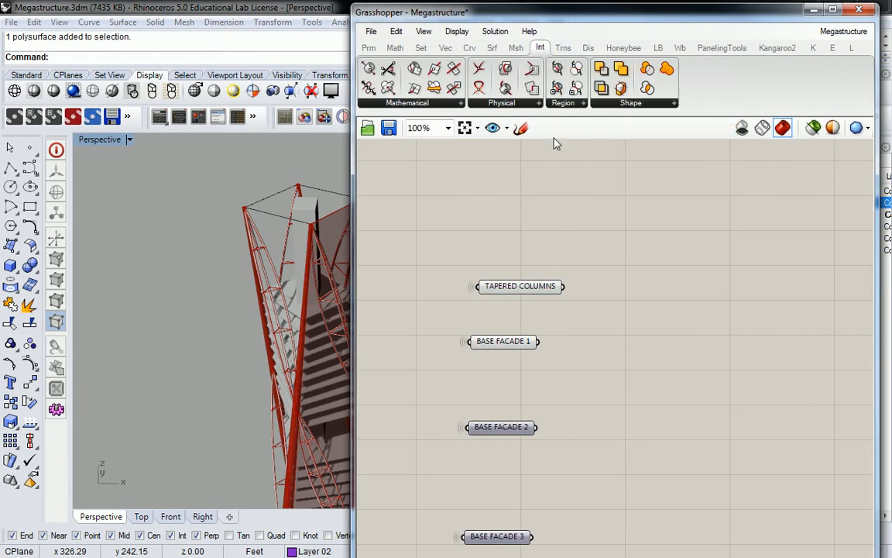
{"action": "left_click", "coordinate": [525, 106]}
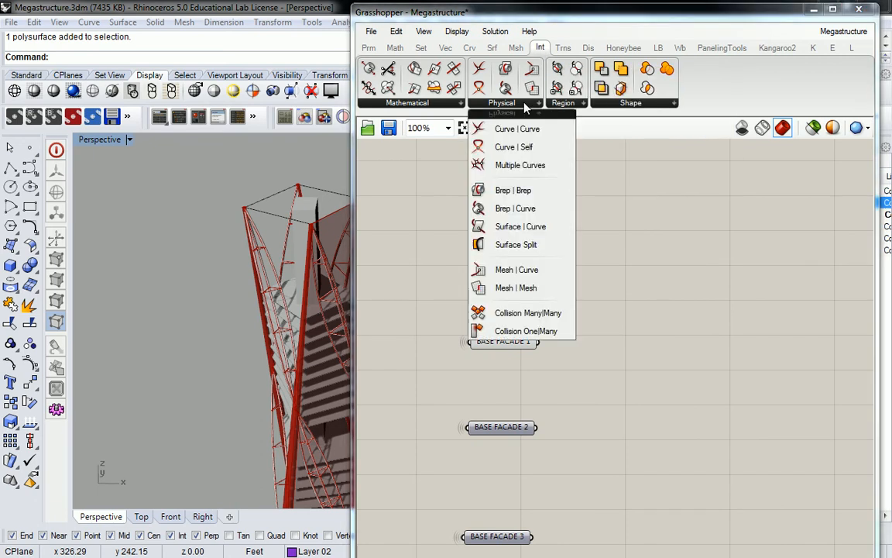
{"action": "left_click", "coordinate": [527, 197]}
{"action": "left_click", "coordinate": [641, 318]}
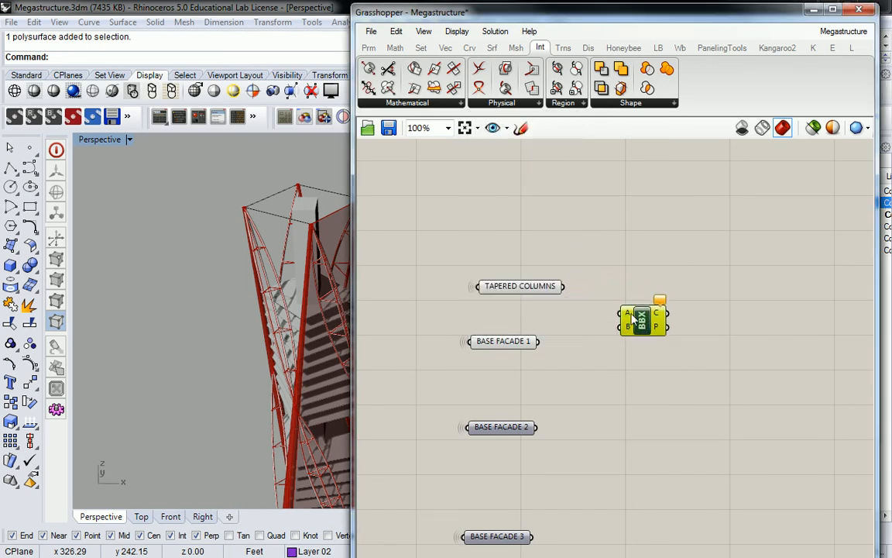
{"action": "left_click_drag", "start_coordinate": [565, 286], "coordinate": [620, 312]}
{"action": "left_click_drag", "start_coordinate": [540, 340], "coordinate": [620, 327]}
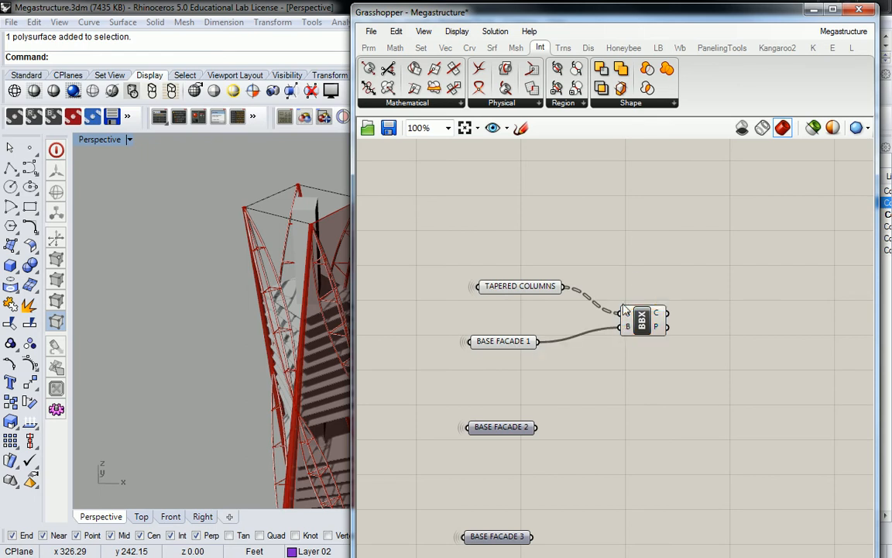
Examine the intersection curves where BASE FACADE 1 meets the tapered columns, and the data structure of the C output.
{"action": "mouse_move", "coordinate": [664, 316]}
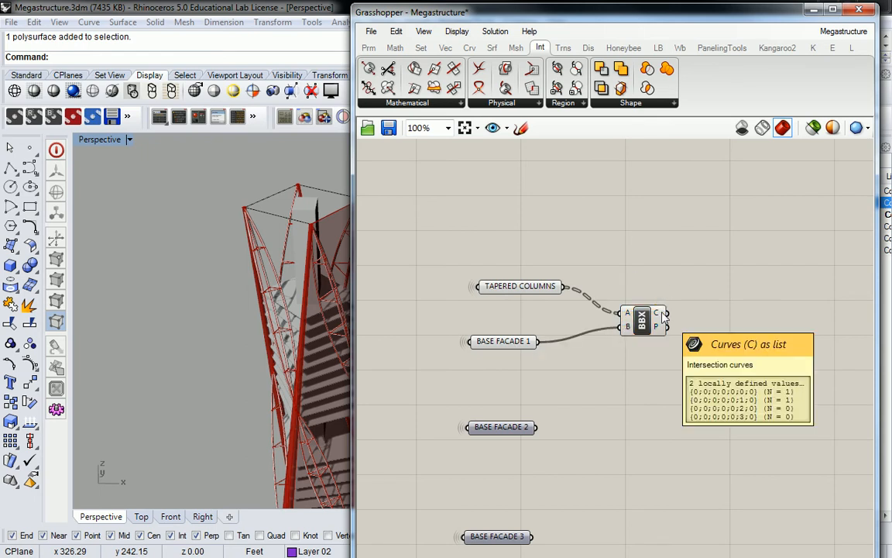
{"action": "right_click_drag", "start_coordinate": [558, 245], "coordinate": [456, 197]}
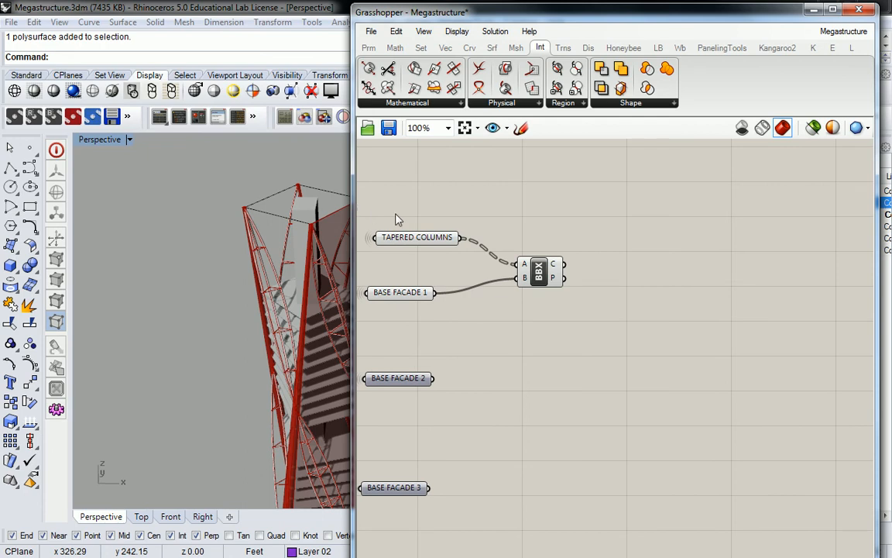
{"action": "left_click", "coordinate": [542, 273]}
{"action": "right_click_drag", "start_coordinate": [298, 223], "coordinate": [203, 206], "text": "shift"}
{"action": "scroll", "coordinate": [261, 209], "scroll_direction": "up", "scroll_amount": 6}
{"action": "right_click_drag", "start_coordinate": [237, 343], "coordinate": [249, 311], "text": "shift"}
{"action": "scroll", "coordinate": [281, 406], "scroll_direction": "up", "scroll_amount": 9}
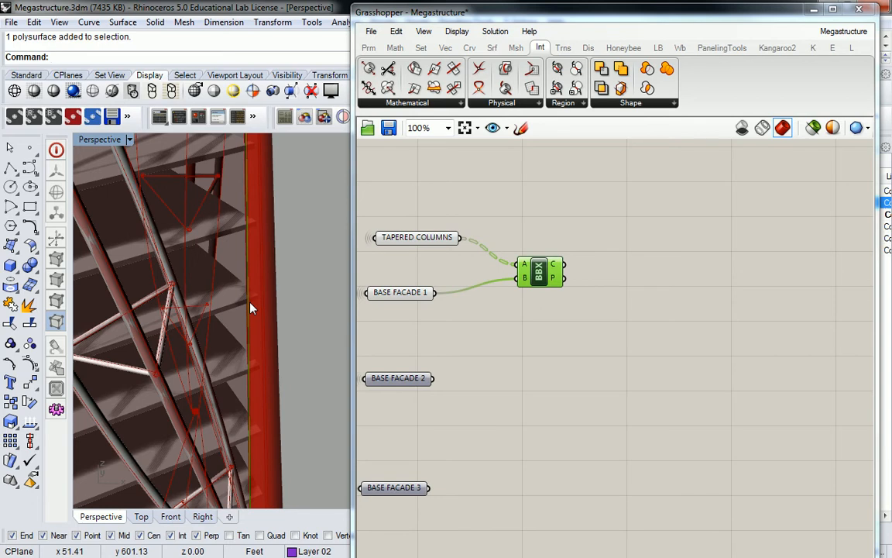
{"action": "right_click_drag", "start_coordinate": [251, 307], "coordinate": [221, 288]}
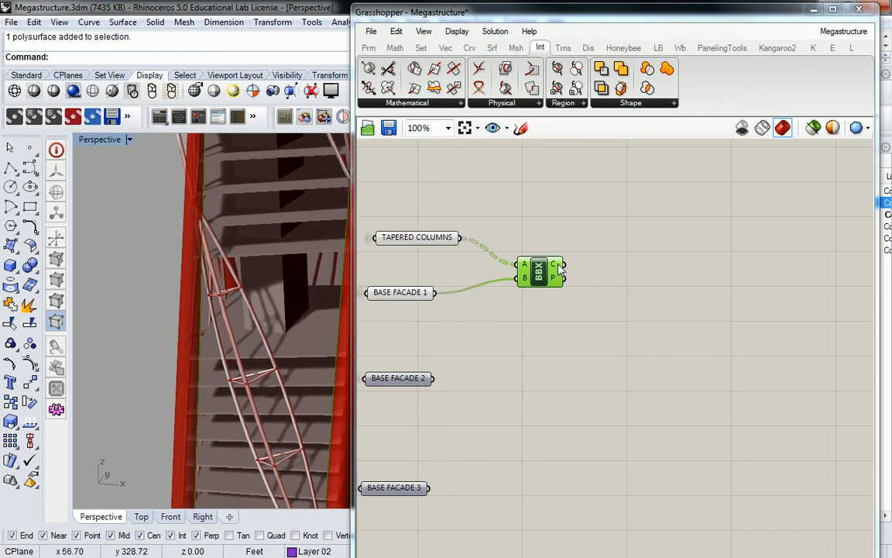
{"action": "mouse_move", "coordinate": [559, 267]}
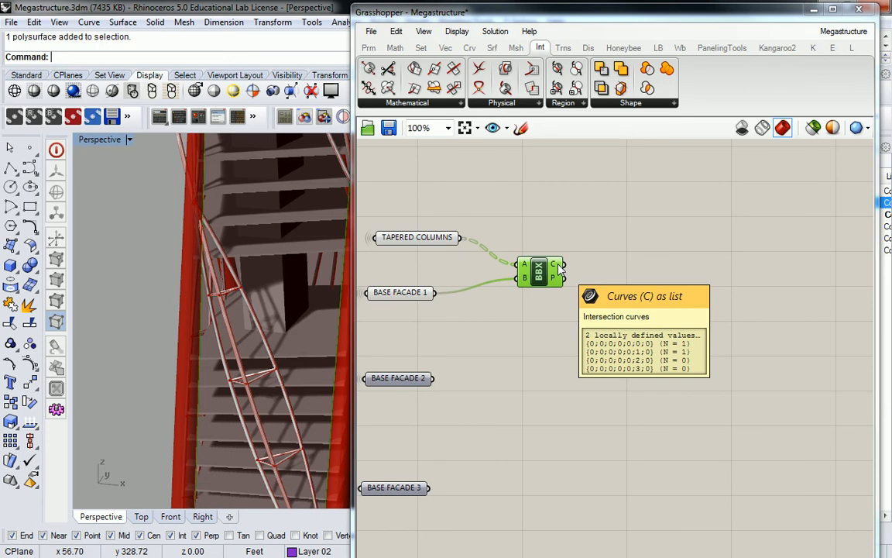
Attach an enlarged panel to the Brep | Brep C output and flatten the component's A input.
{"action": "left_click", "coordinate": [368, 47]}
{"action": "left_click_drag", "start_coordinate": [570, 86], "coordinate": [641, 256]}
{"action": "left_click_drag", "start_coordinate": [568, 264], "coordinate": [590, 257]}
{"action": "left_click_drag", "start_coordinate": [654, 275], "coordinate": [800, 277]}
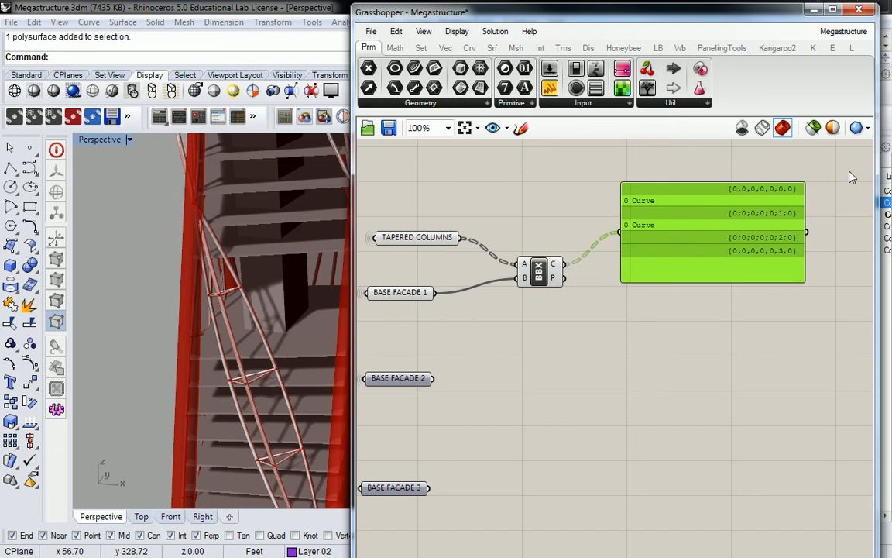
{"action": "right_click", "coordinate": [527, 267]}
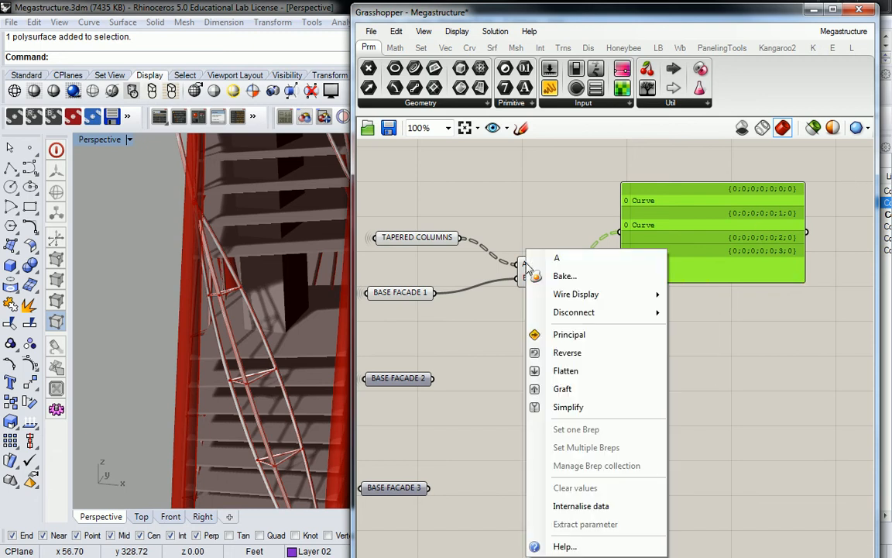
{"action": "left_click", "coordinate": [509, 334]}
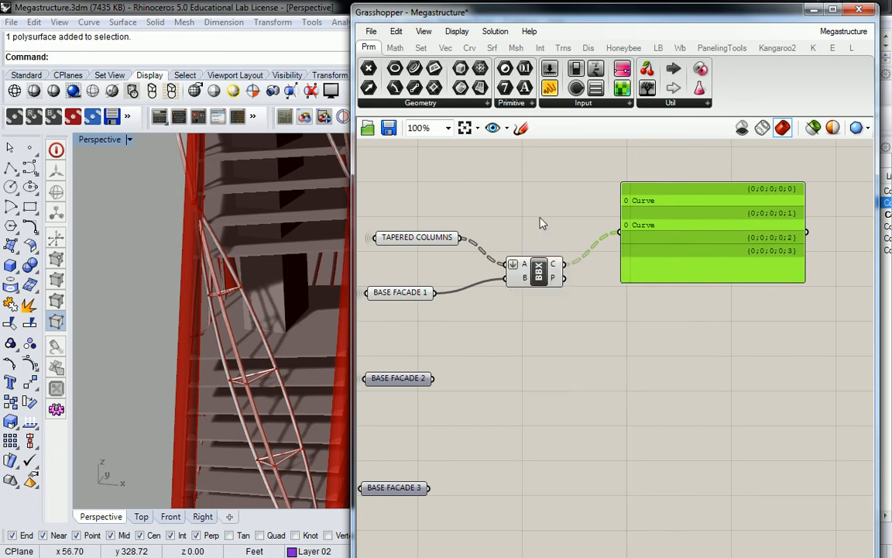
Add a Null Item component below the panel and feed it the intersection curves from the Brep | Brep C output.
{"action": "right_click_drag", "start_coordinate": [541, 223], "coordinate": [624, 229]}
{"action": "mouse_move", "coordinate": [543, 240]}
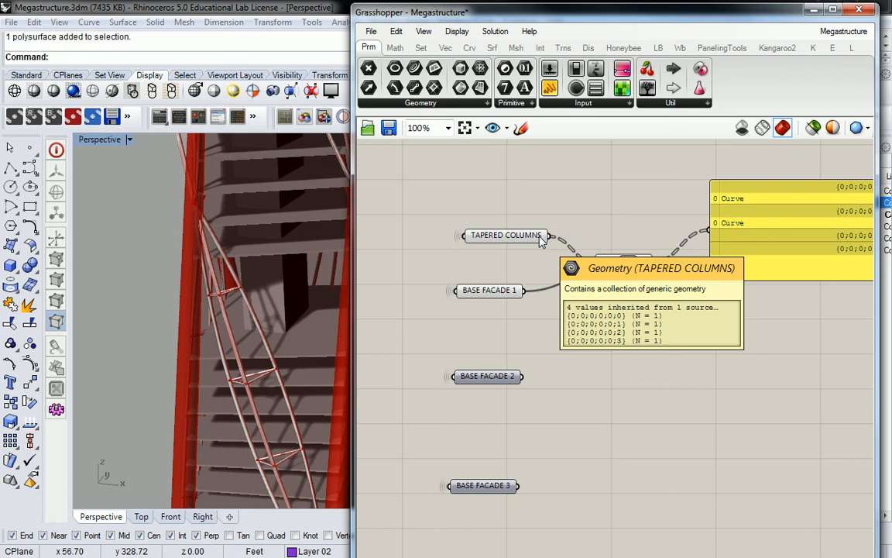
{"action": "double_click", "coordinate": [545, 188]}
{"action": "type", "text": "NUL"}
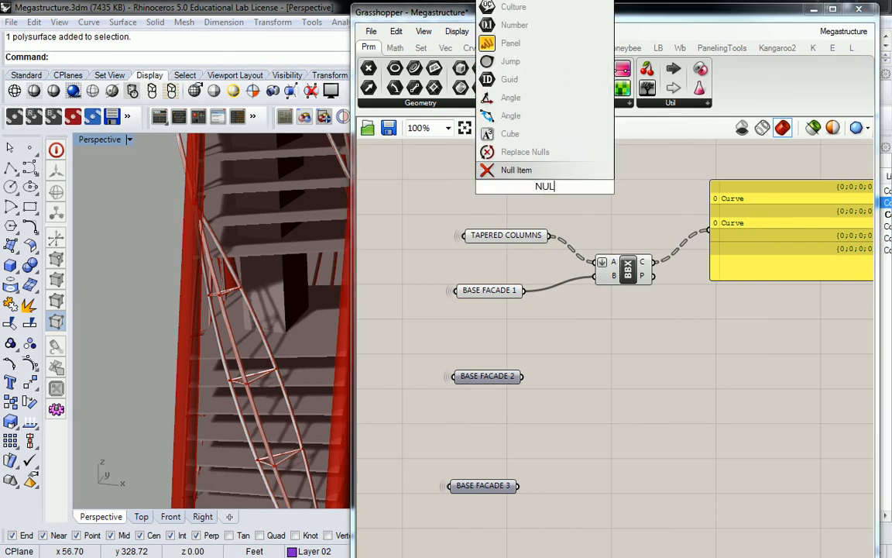
{"action": "type", "text": "L"}
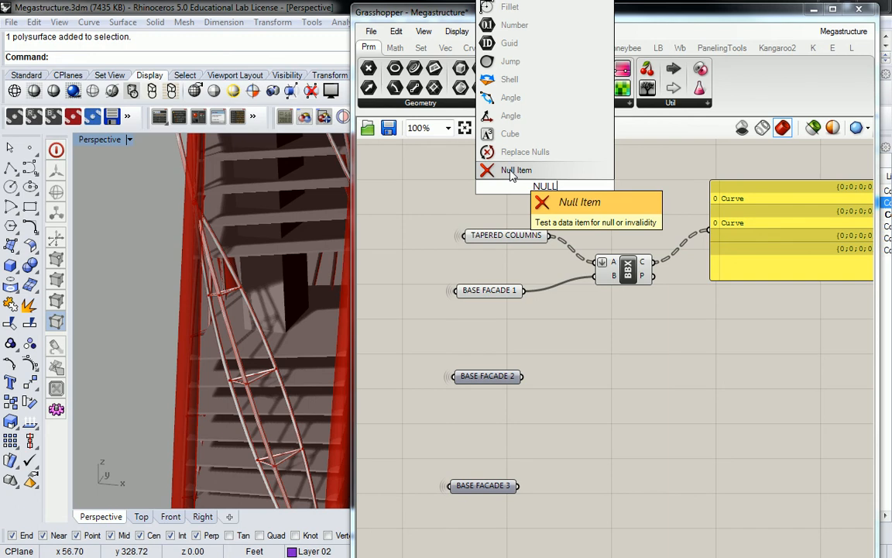
{"action": "left_click", "coordinate": [512, 170]}
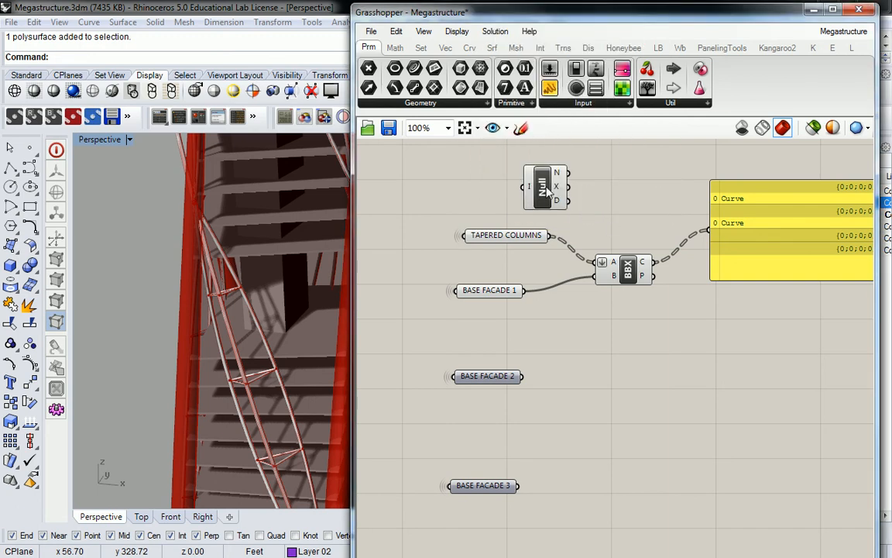
{"action": "left_click_drag", "start_coordinate": [551, 195], "coordinate": [703, 294]}
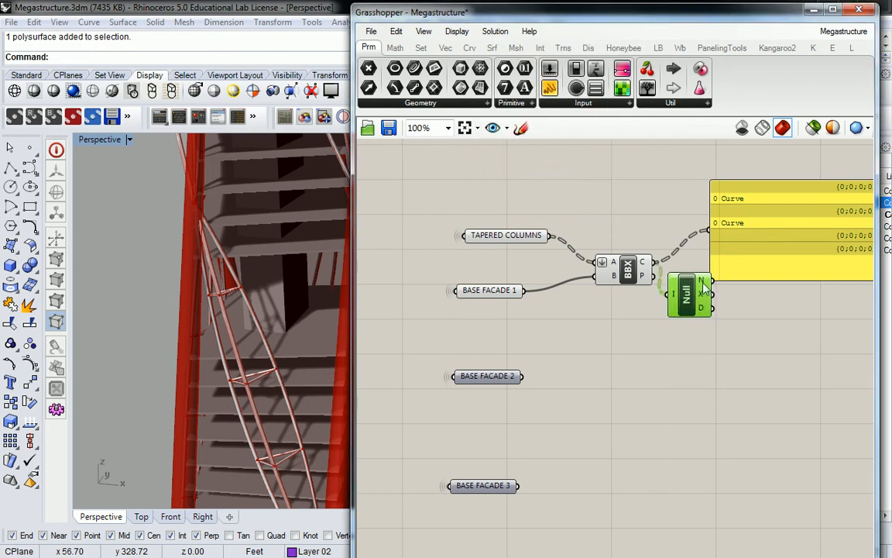
Feed the panel from Null Item's N output instead, and space the panel and Null Item apart.
{"action": "left_click_drag", "start_coordinate": [713, 275], "coordinate": [735, 231]}
{"action": "right_click_drag", "start_coordinate": [772, 260], "coordinate": [695, 265]}
{"action": "left_click_drag", "start_coordinate": [690, 252], "coordinate": [747, 249]}
{"action": "left_click_drag", "start_coordinate": [619, 309], "coordinate": [624, 333]}
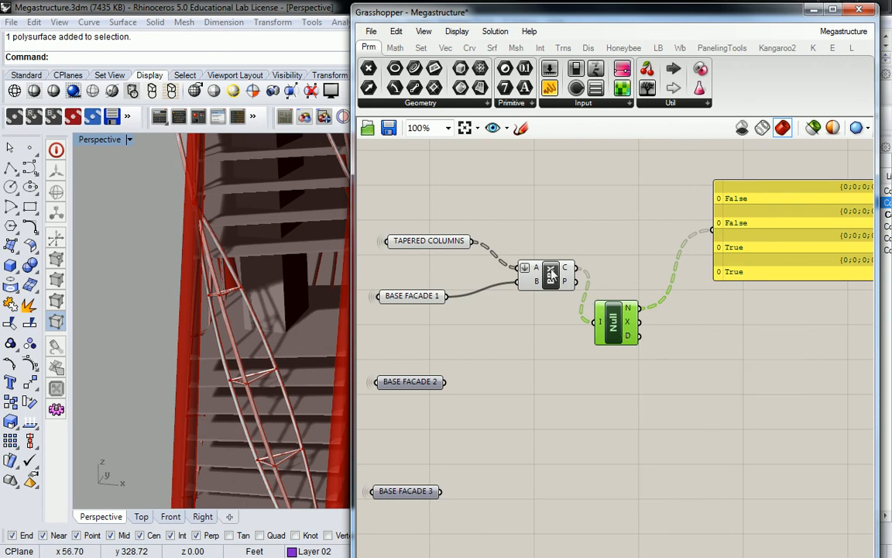
Flatten the Brep | Brep C output and turn off flattening on its A input.
{"action": "right_click", "coordinate": [567, 267]}
{"action": "left_click", "coordinate": [619, 353]}
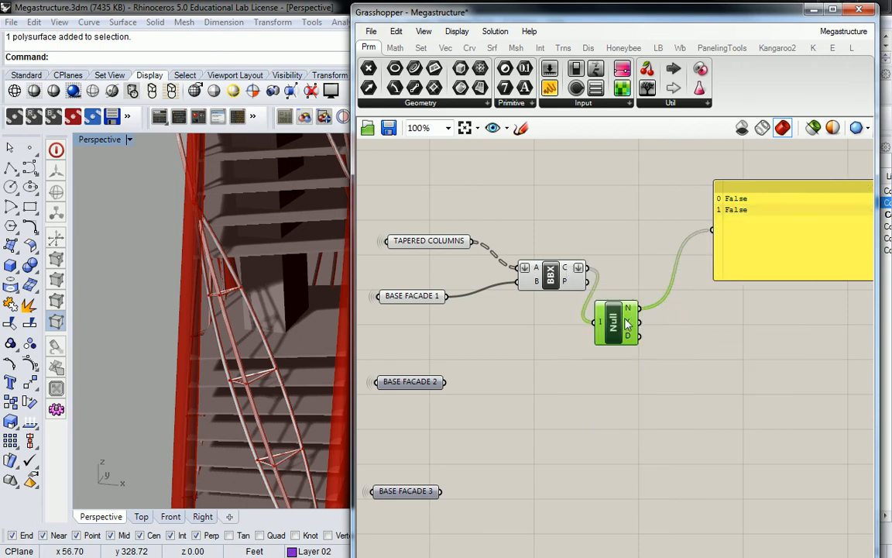
{"action": "right_click_drag", "start_coordinate": [614, 273], "coordinate": [573, 279]}
{"action": "mouse_move", "coordinate": [529, 280]}
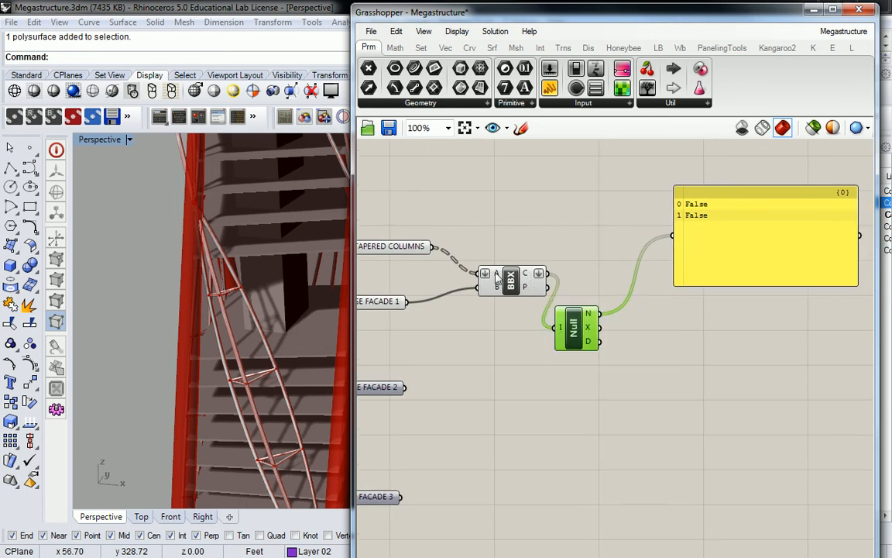
{"action": "right_click", "coordinate": [496, 275]}
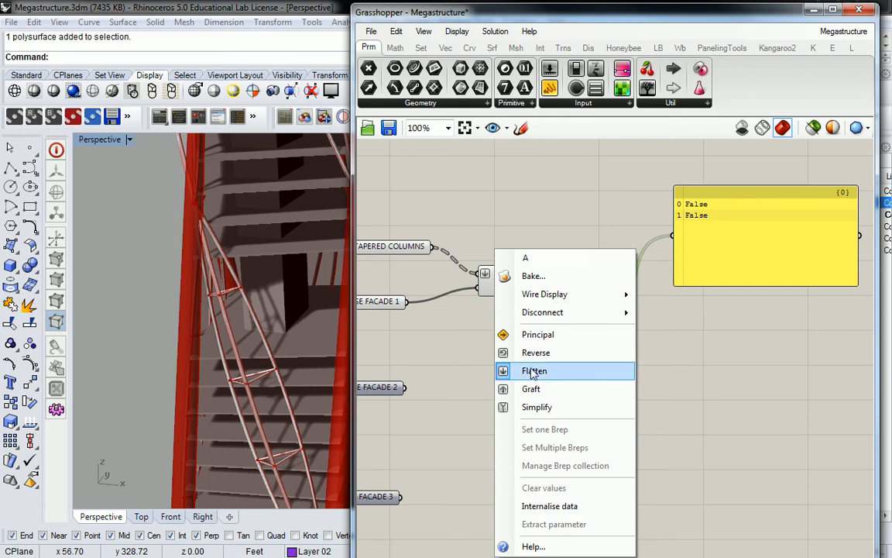
{"action": "left_click", "coordinate": [573, 370]}
{"action": "mouse_move", "coordinate": [529, 280]}
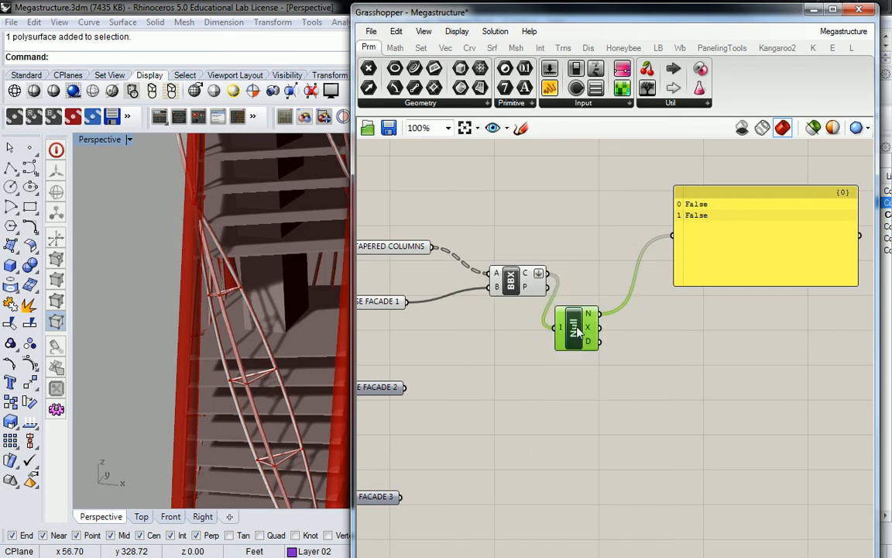
{"action": "mouse_move", "coordinate": [576, 329]}
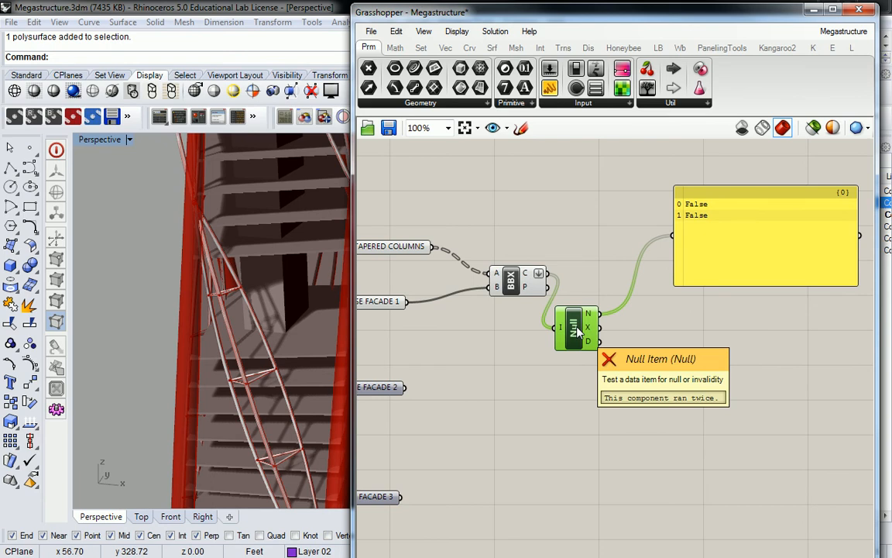
Delete the Null Item component and the panel.
{"action": "key", "text": "Delete"}
{"action": "left_click", "coordinate": [757, 256]}
{"action": "key", "text": "Delete"}
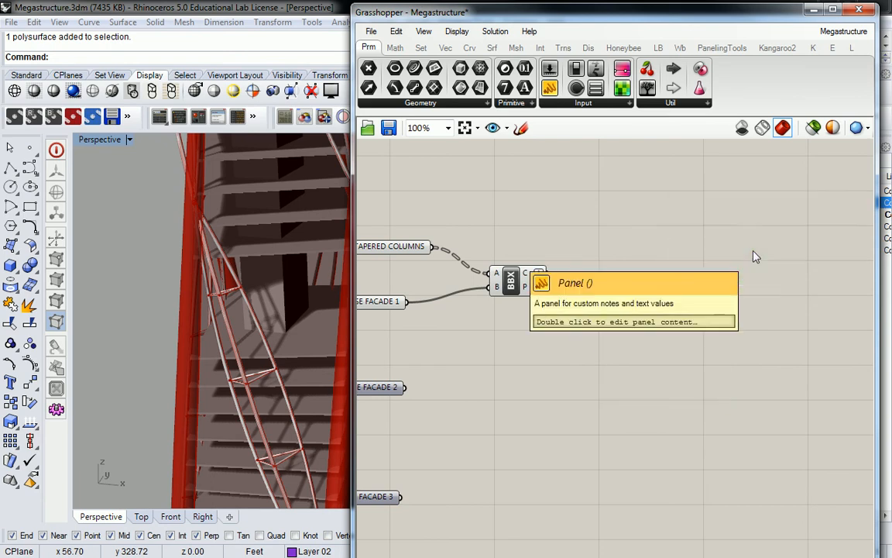
Move TAPERED COLUMNS slightly outward and bring the Brep | Brep component closer to its two input parameters.
{"action": "right_click_drag", "start_coordinate": [537, 254], "coordinate": [685, 239]}
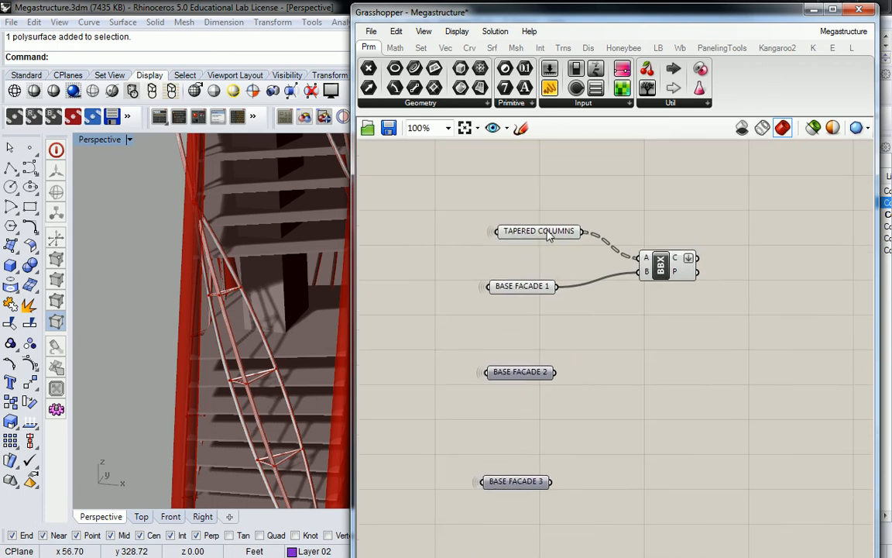
{"action": "left_click_drag", "start_coordinate": [545, 234], "coordinate": [522, 236]}
{"action": "left_click_drag", "start_coordinate": [677, 271], "coordinate": [627, 273]}
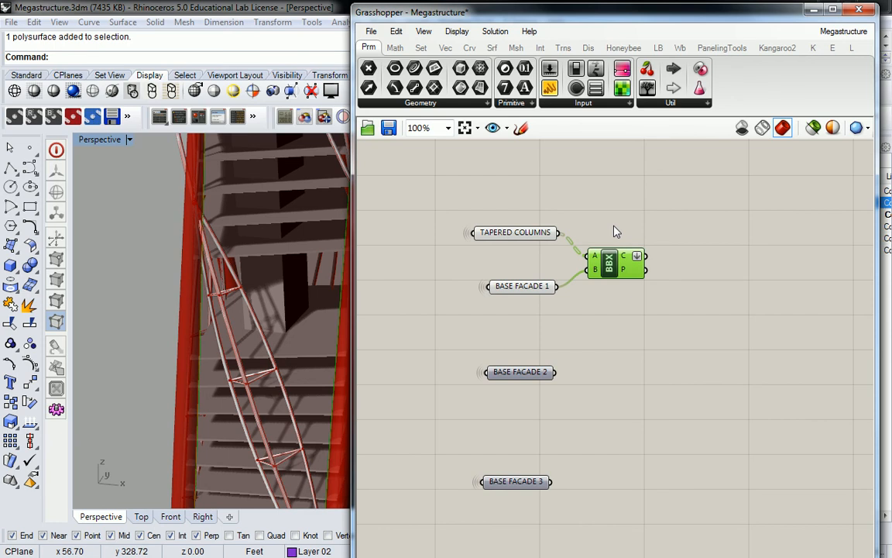
{"action": "right_click_drag", "start_coordinate": [652, 201], "coordinate": [544, 200]}
{"action": "left_click", "coordinate": [544, 200]}
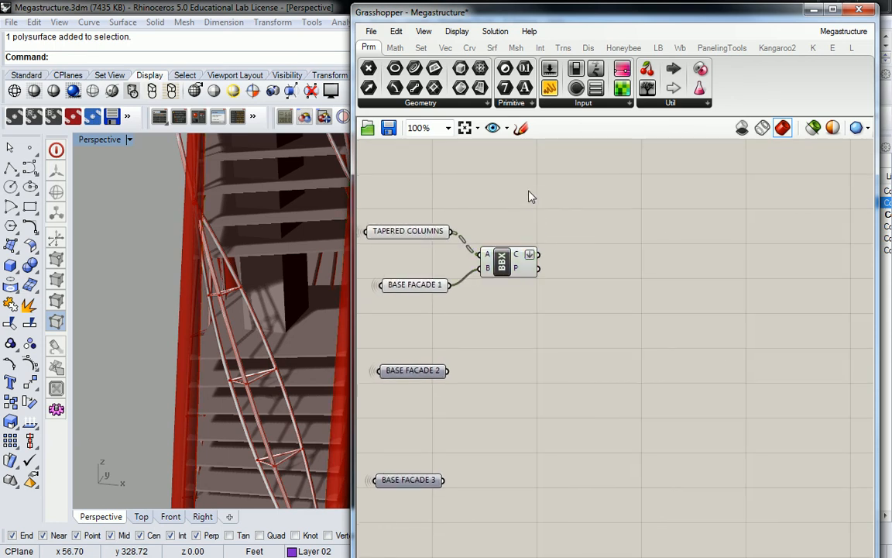
Add a Loft component beside Brep | Brep and connect the flattened intersection curves to its C input.
{"action": "right_click_drag", "start_coordinate": [315, 258], "coordinate": [295, 277]}
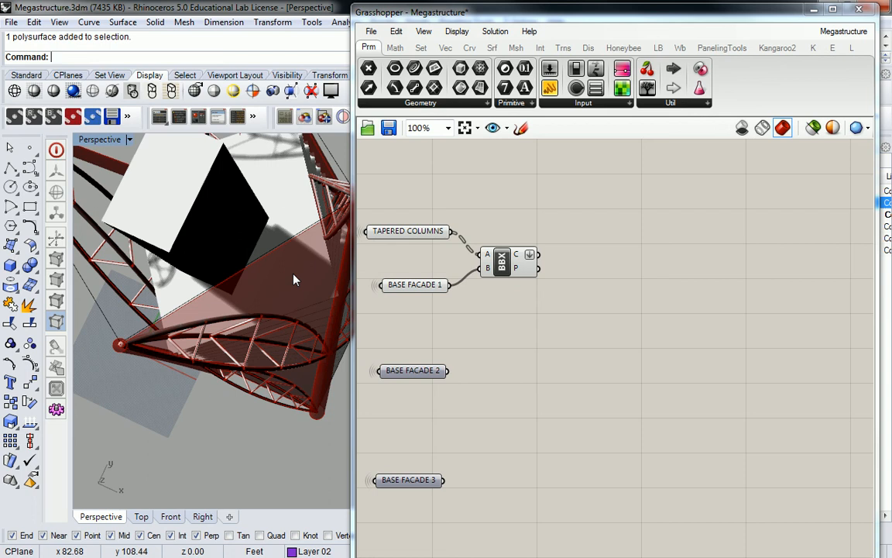
{"action": "left_click", "coordinate": [492, 48]}
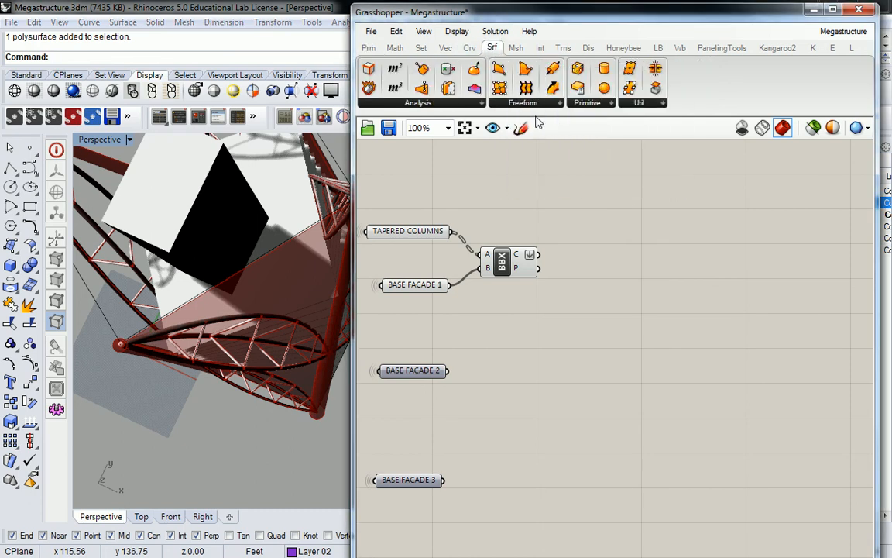
{"action": "left_click", "coordinate": [543, 106]}
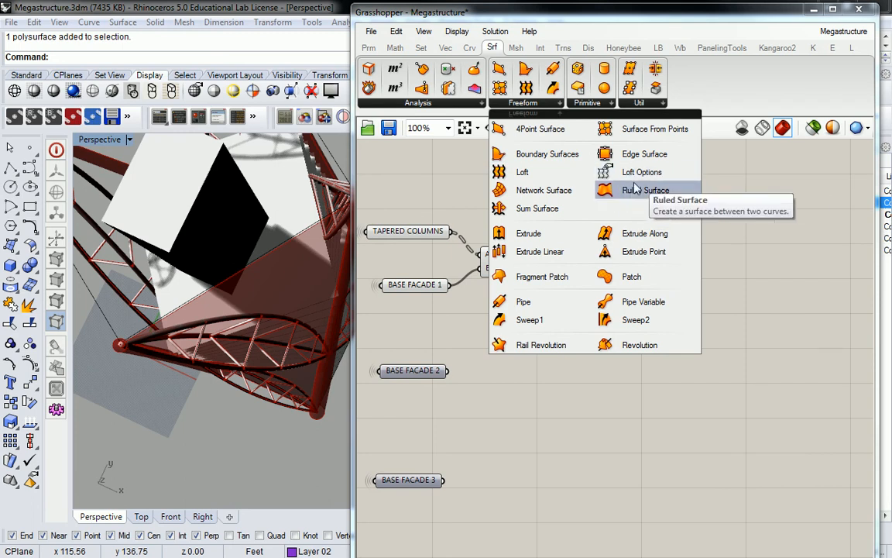
{"action": "left_click", "coordinate": [521, 174]}
{"action": "left_click", "coordinate": [581, 261]}
{"action": "left_click_drag", "start_coordinate": [581, 264], "coordinate": [610, 266]}
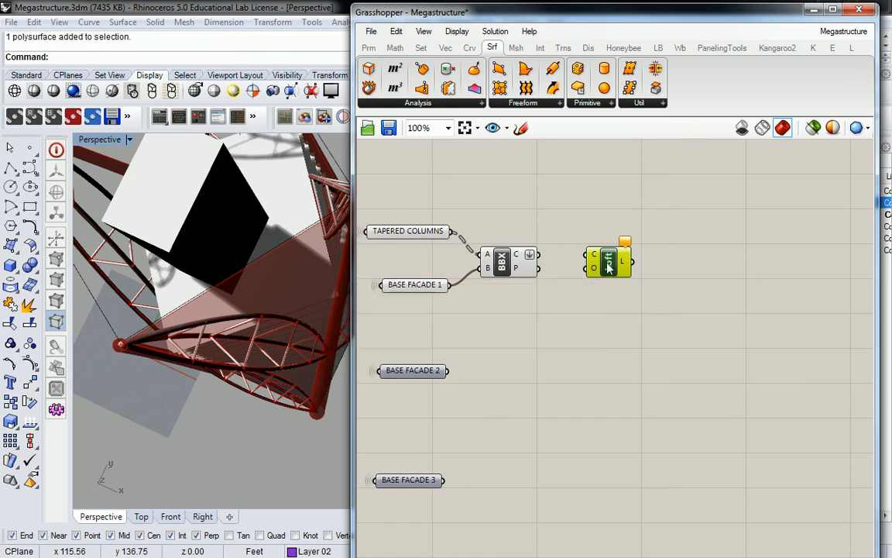
{"action": "left_click_drag", "start_coordinate": [537, 254], "coordinate": [586, 255]}
Turn off the preview of TAPERED COLUMNS, BASE FACADE 1 and the Brep | Brep component.
{"action": "right_click_drag", "start_coordinate": [242, 408], "coordinate": [296, 250]}
{"action": "scroll", "coordinate": [297, 250], "scroll_direction": "down", "scroll_amount": 5}
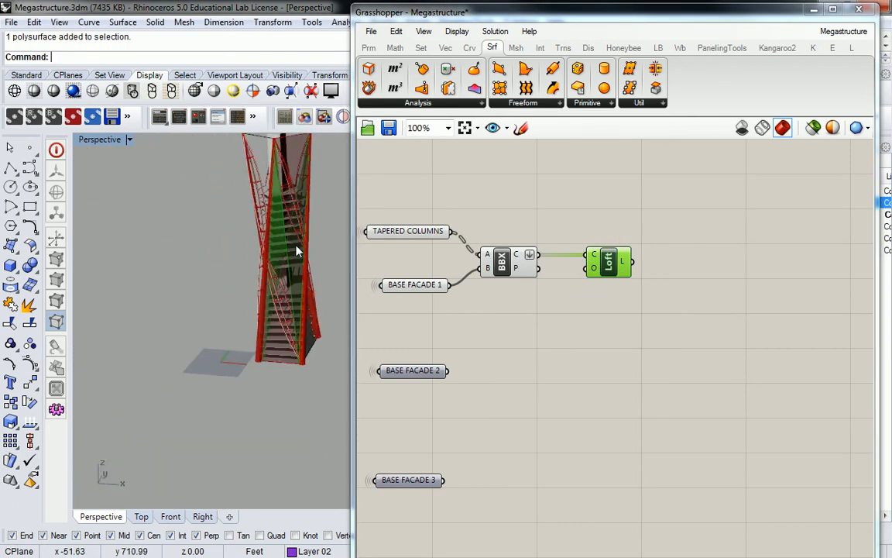
{"action": "scroll", "coordinate": [305, 279], "scroll_direction": "up", "scroll_amount": 4}
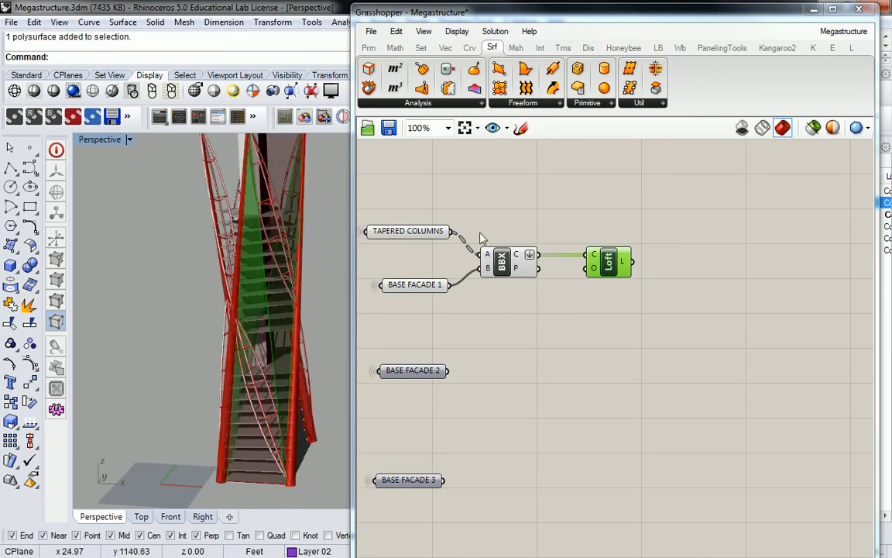
{"action": "left_click_drag", "start_coordinate": [561, 183], "coordinate": [362, 309]}
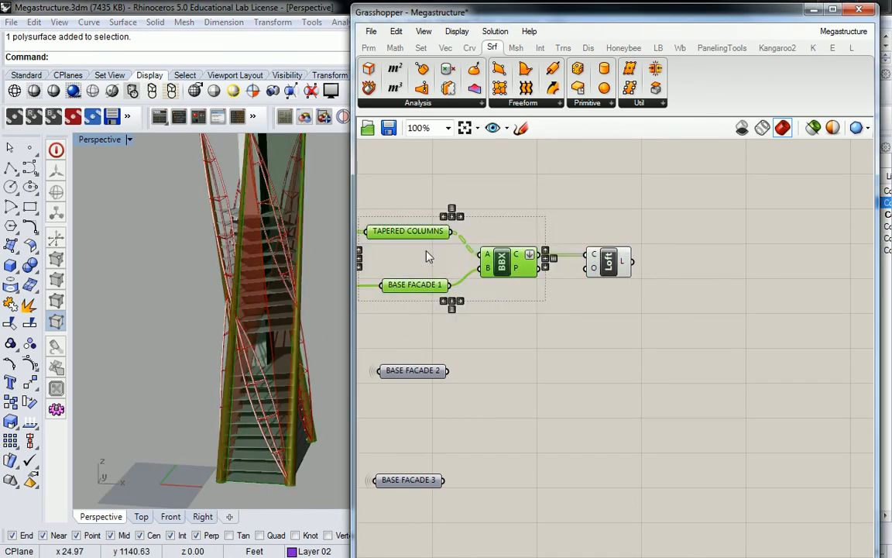
{"action": "middle_click", "coordinate": [430, 252]}
{"action": "left_click", "coordinate": [474, 207]}
{"action": "left_click", "coordinate": [477, 220]}
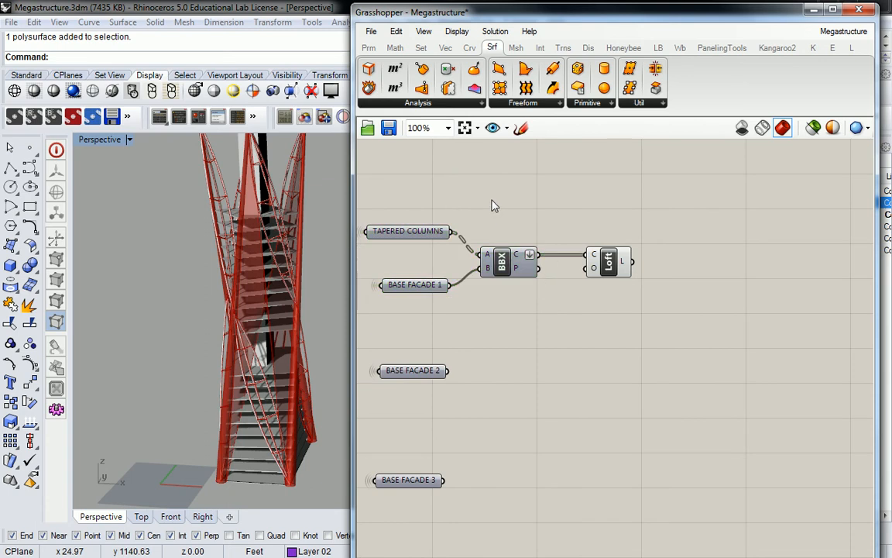
{"action": "left_click_drag", "start_coordinate": [623, 268], "coordinate": [600, 267]}
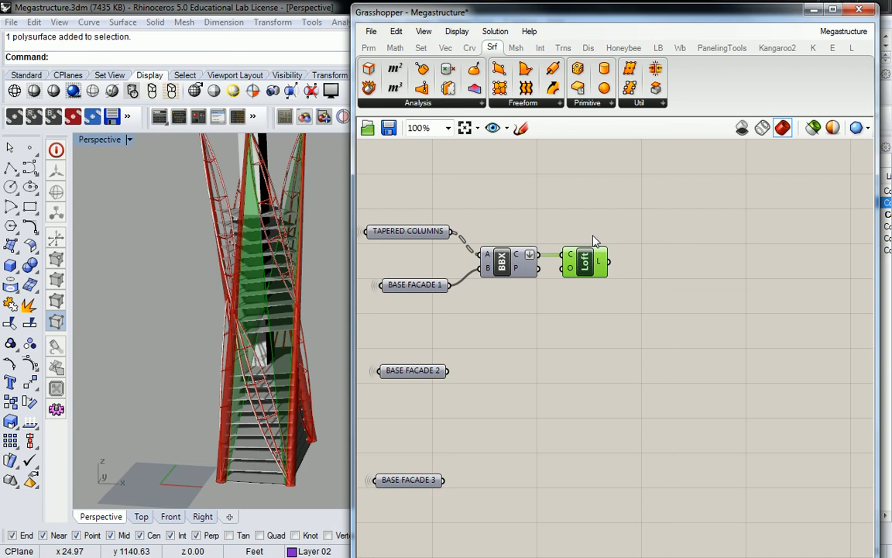
{"action": "left_click", "coordinate": [594, 183]}
{"action": "double_click", "coordinate": [594, 174]}
{"action": "type", "text": "8"}
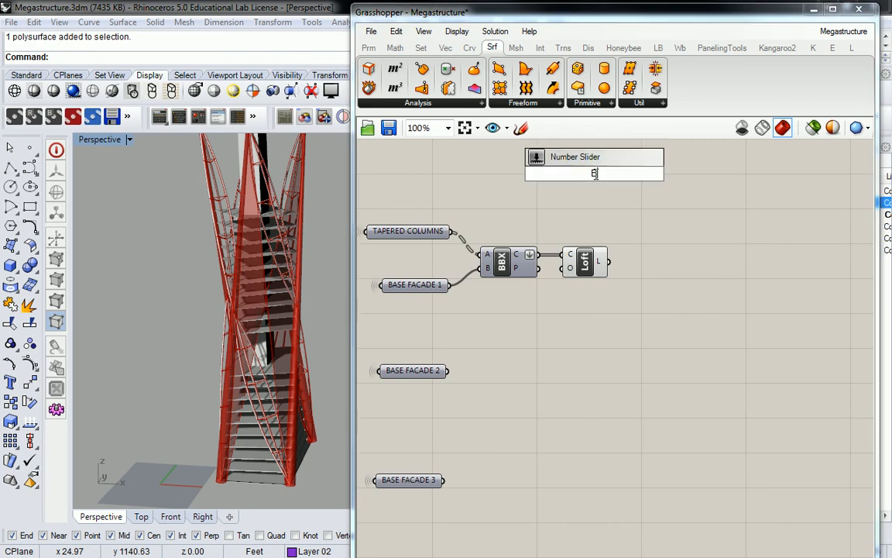
{"action": "type", "text": "xplode"}
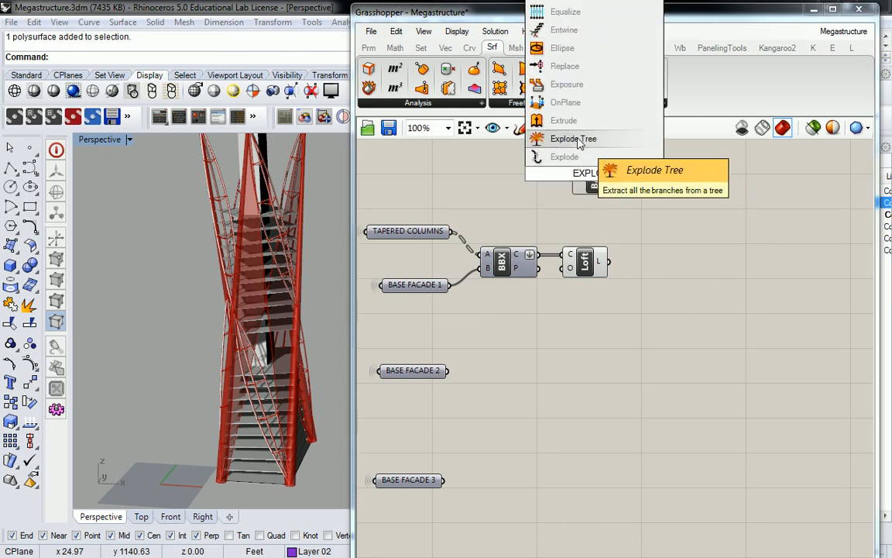
{"action": "left_click", "coordinate": [579, 144]}
{"action": "left_click_drag", "start_coordinate": [593, 186], "coordinate": [575, 199]}
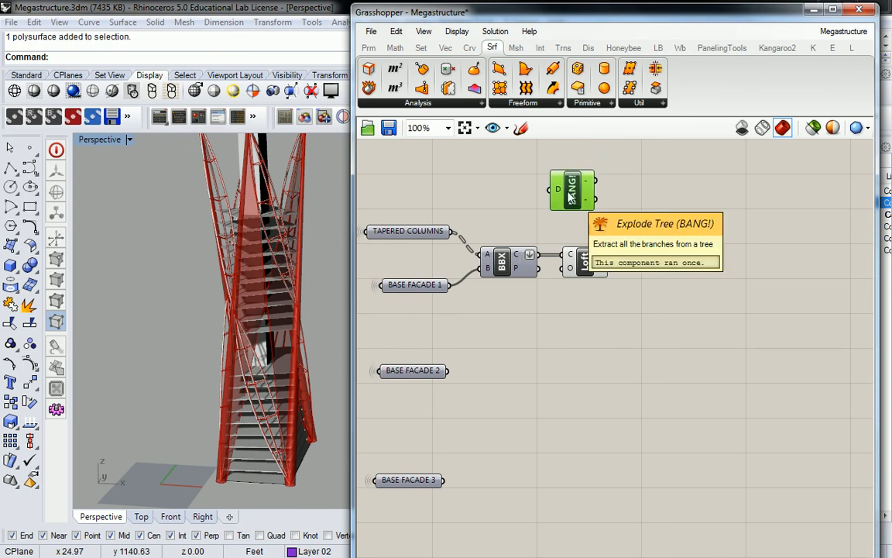
{"action": "key", "text": "Delete"}
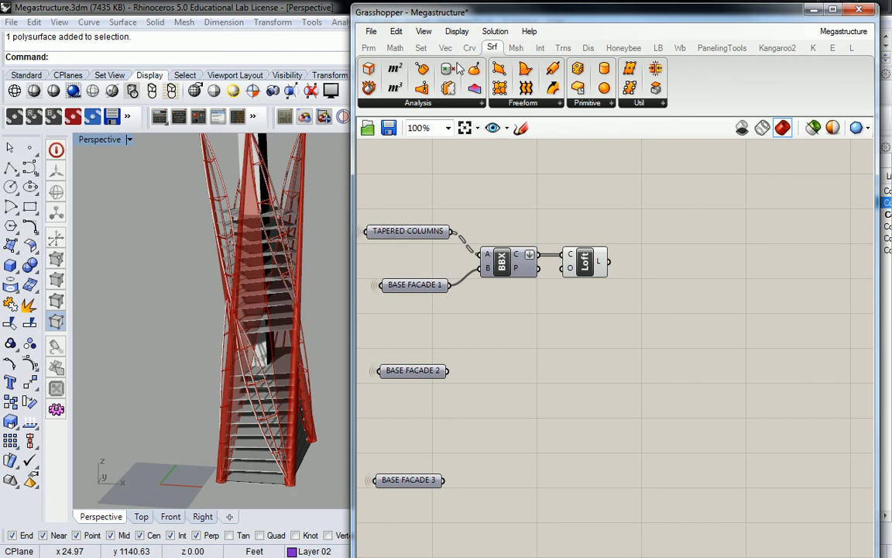
Add an Explode Tree component from the Tree components and place it above the Loft component.
{"action": "left_click", "coordinate": [421, 48]}
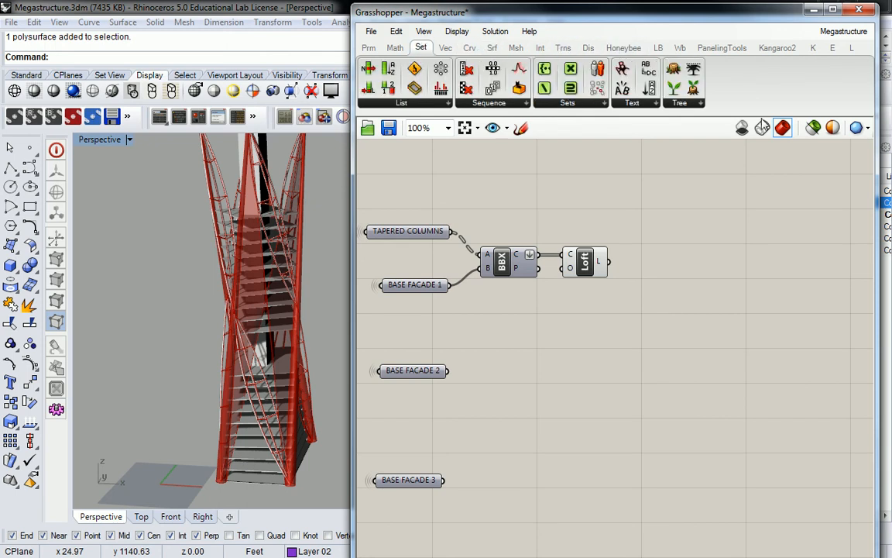
{"action": "left_click", "coordinate": [693, 103]}
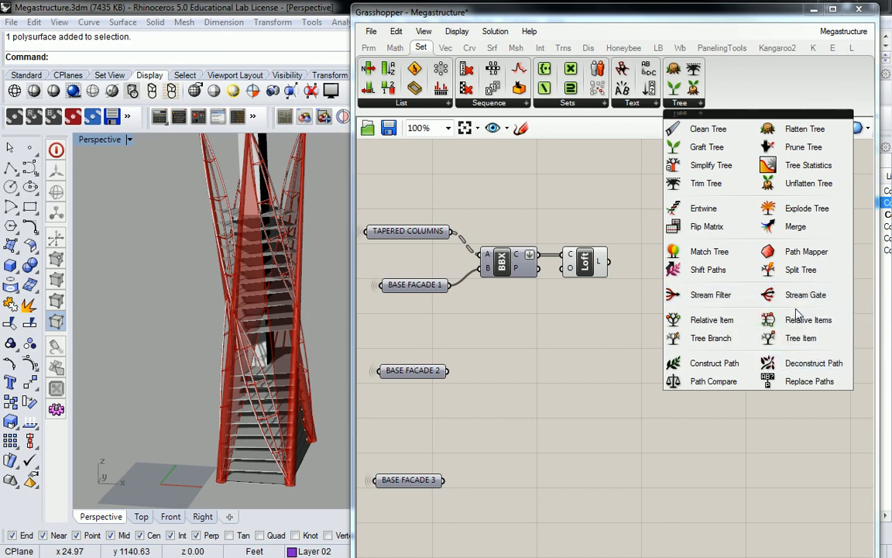
{"action": "left_click", "coordinate": [802, 211]}
{"action": "left_click", "coordinate": [586, 220]}
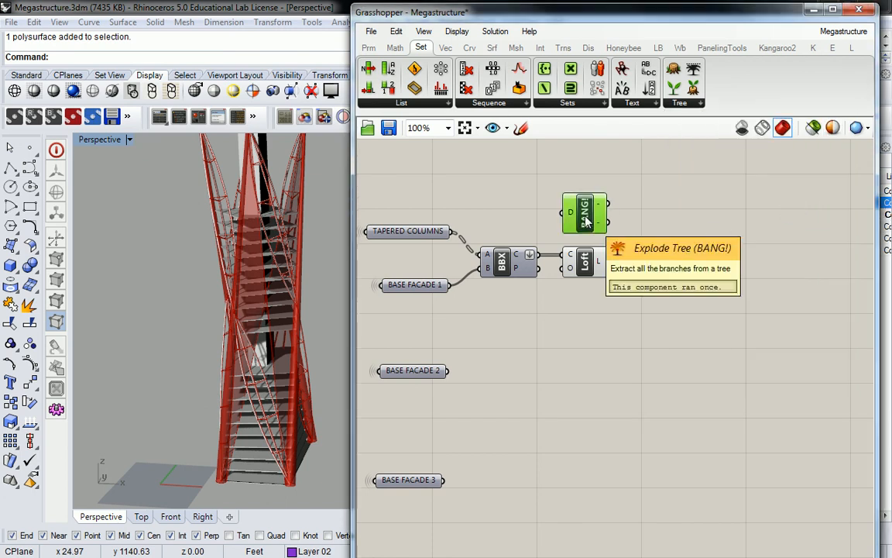
Connect the C output of Brep | Brep to the D input of Explode Tree and graft that input.
{"action": "left_click_drag", "start_coordinate": [540, 254], "coordinate": [567, 216]}
{"action": "mouse_move", "coordinate": [601, 203]}
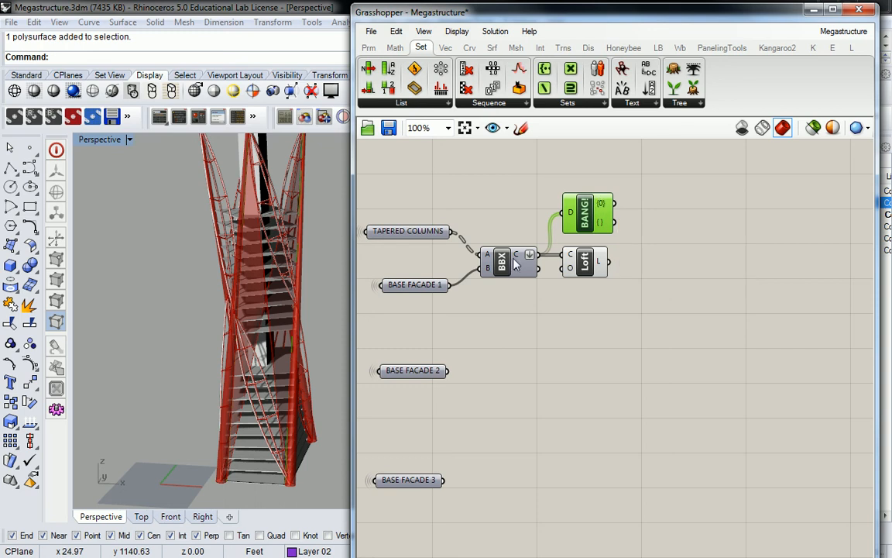
{"action": "mouse_move", "coordinate": [522, 260]}
{"action": "right_click", "coordinate": [570, 213]}
{"action": "left_click", "coordinate": [608, 354]}
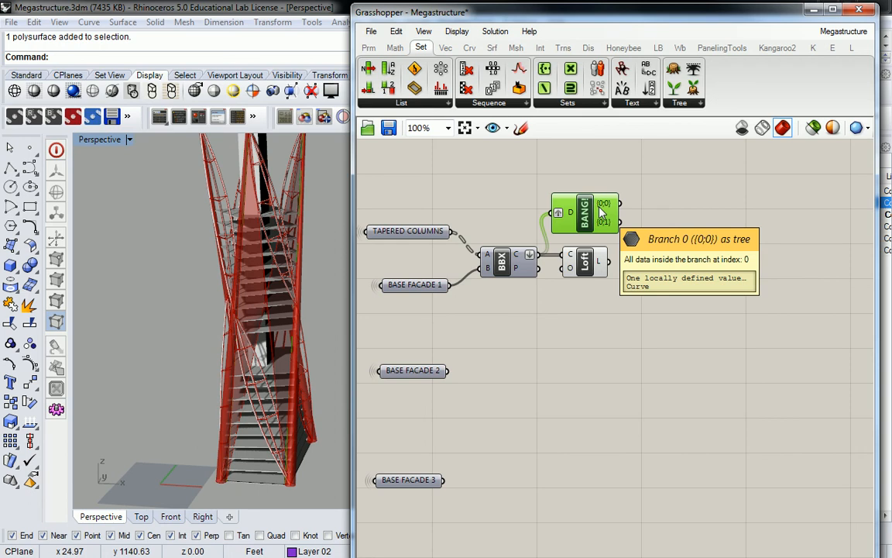
Delete the Loft component and move Explode Tree into its place beside Brep | Brep.
{"action": "left_click_drag", "start_coordinate": [582, 267], "coordinate": [695, 258]}
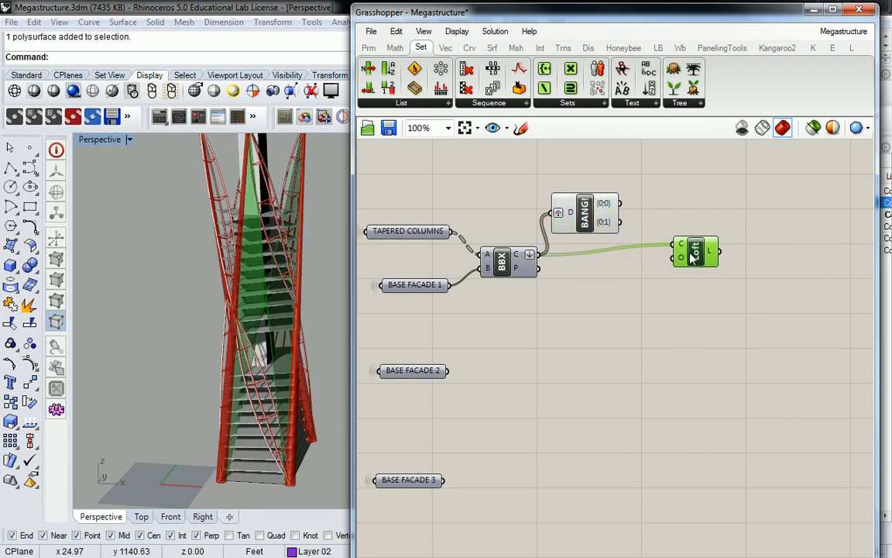
{"action": "key", "text": "Delete"}
{"action": "left_click_drag", "start_coordinate": [602, 219], "coordinate": [614, 251]}
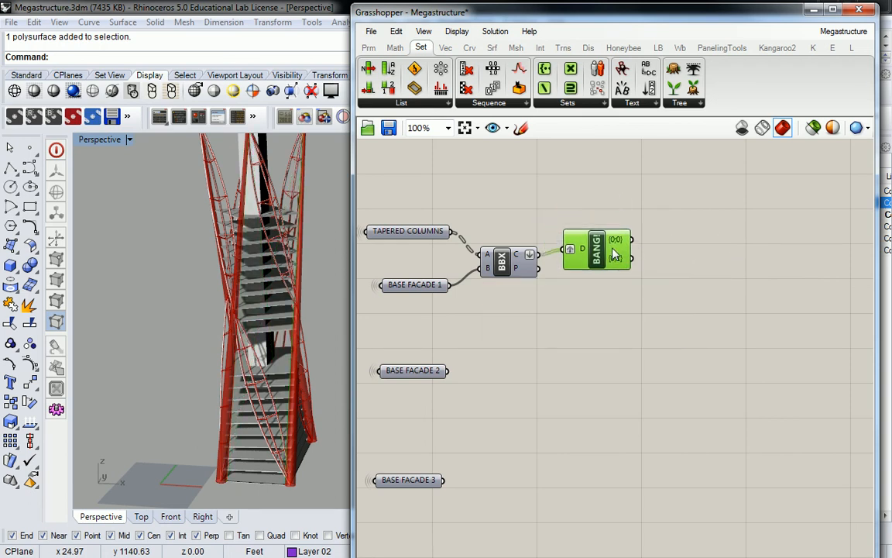
Add a Flip Curve component slightly above and beyond Explode Tree and connect branch {0;0} to its C input.
{"action": "scroll", "coordinate": [610, 244], "scroll_direction": "up", "scroll_amount": 2}
{"action": "left_click", "coordinate": [589, 175]}
{"action": "double_click", "coordinate": [651, 214]}
{"action": "type", "text": "FLIP"}
{"action": "left_click", "coordinate": [640, 196]}
{"action": "left_click_drag", "start_coordinate": [641, 214], "coordinate": [668, 263]}
{"action": "left_click_drag", "start_coordinate": [583, 266], "coordinate": [637, 251]}
{"action": "left_click_drag", "start_coordinate": [680, 261], "coordinate": [675, 231]}
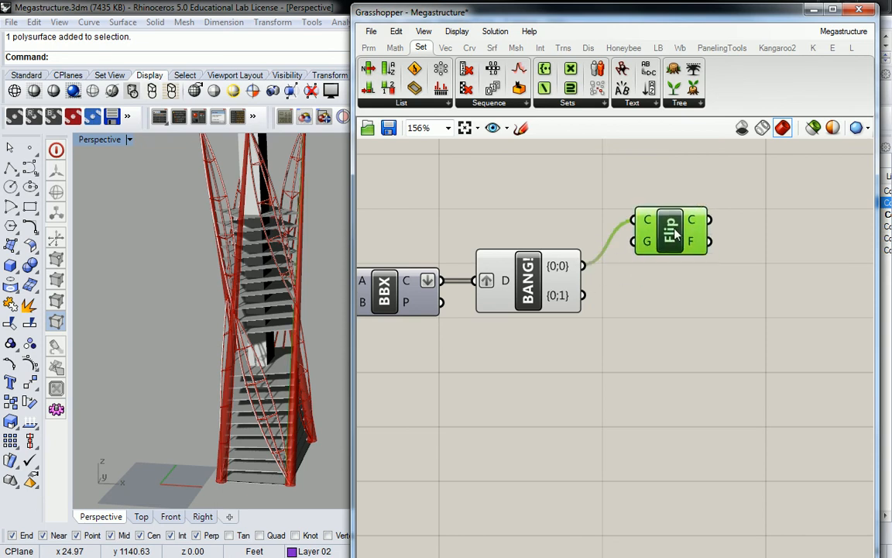
{"action": "right_click_drag", "start_coordinate": [674, 230], "coordinate": [636, 239]}
{"action": "left_click_drag", "start_coordinate": [649, 242], "coordinate": [629, 248]}
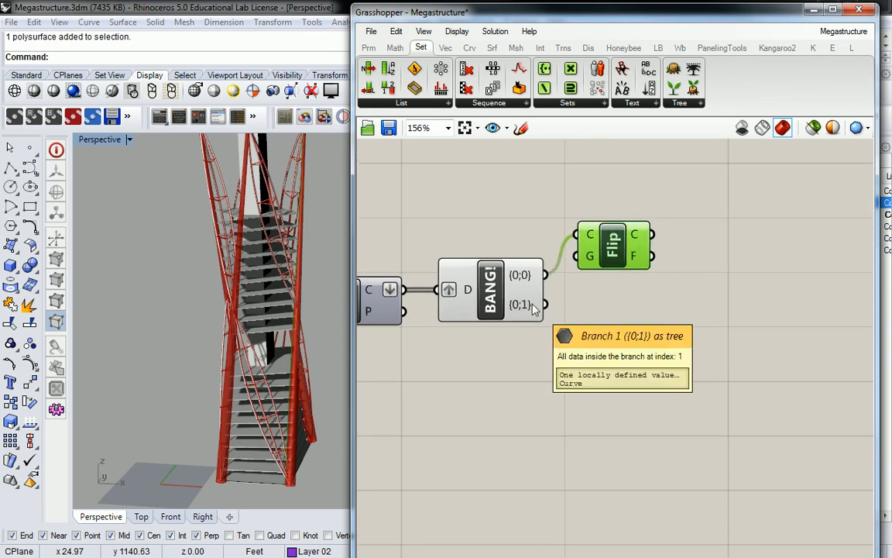
Add a Ruled Surface component, connecting the flipped curve to input A and Explode Tree's branch {0;1} to input B.
{"action": "left_click", "coordinate": [536, 203]}
{"action": "left_click", "coordinate": [491, 48]}
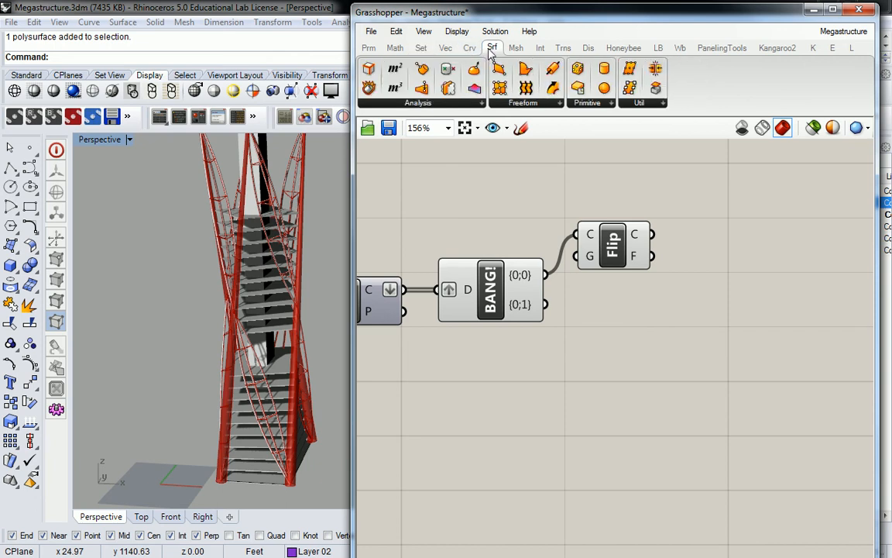
{"action": "left_click", "coordinate": [541, 104]}
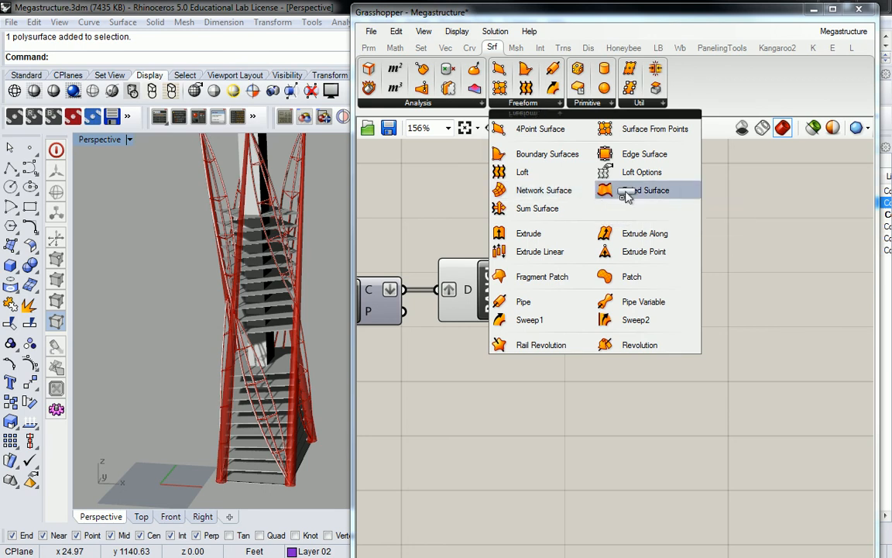
{"action": "left_click_drag", "start_coordinate": [645, 190], "coordinate": [718, 277]}
{"action": "left_click_drag", "start_coordinate": [653, 235], "coordinate": [683, 263]}
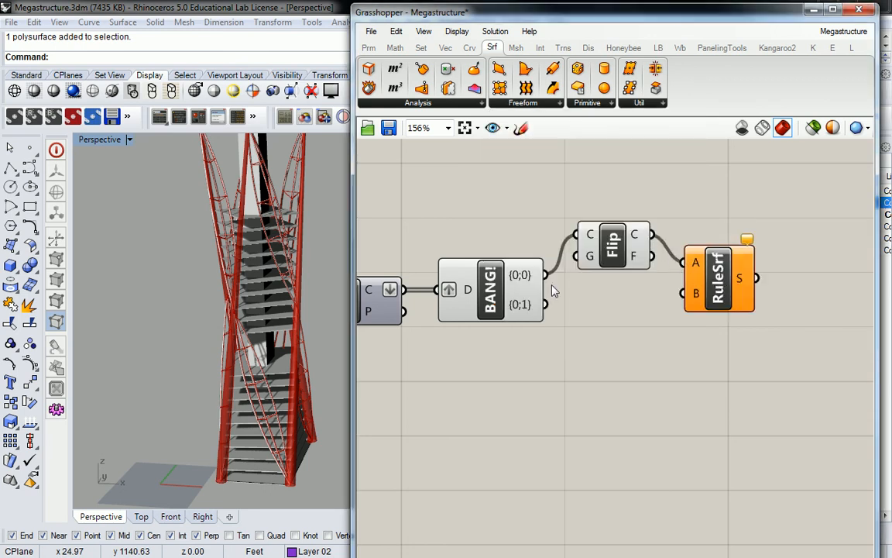
{"action": "left_click_drag", "start_coordinate": [546, 304], "coordinate": [683, 293]}
Examine the ruled facade surface on the tower from a higher angle and review the component chain.
{"action": "mouse_move", "coordinate": [240, 257]}
{"action": "right_mouse_down"}
{"action": "mouse_move", "coordinate": [189, 364]}
{"action": "mouse_move", "coordinate": [269, 368]}
{"action": "mouse_move", "coordinate": [301, 252]}
{"action": "mouse_move", "coordinate": [285, 261]}
{"action": "mouse_move", "coordinate": [229, 259]}
{"action": "right_mouse_up"}
{"action": "left_click", "coordinate": [499, 223]}
{"action": "scroll", "coordinate": [501, 221], "scroll_direction": "down", "scroll_amount": 4}
{"action": "middle_click", "coordinate": [501, 222]}
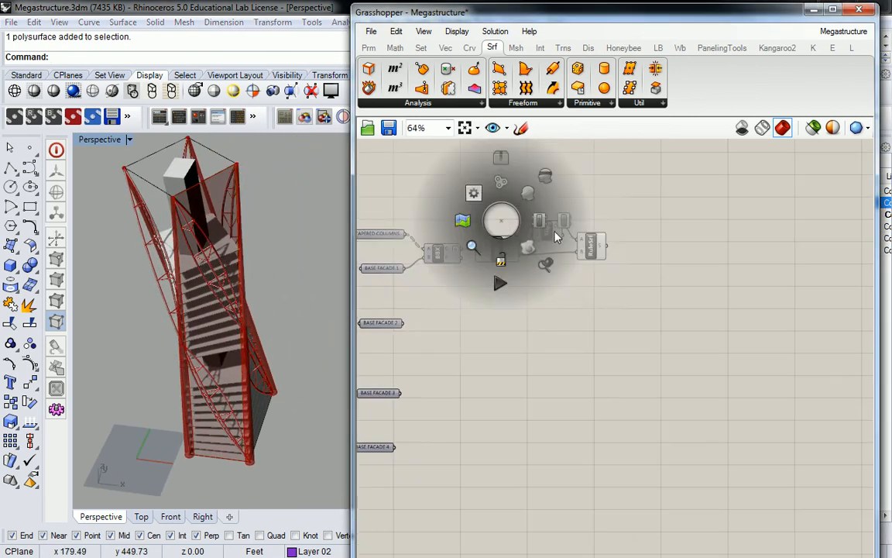
{"action": "right_click_drag", "start_coordinate": [549, 228], "coordinate": [655, 246]}
{"action": "scroll", "coordinate": [542, 248], "scroll_direction": "up", "scroll_amount": 3}
{"action": "scroll", "coordinate": [594, 264], "scroll_direction": "down", "scroll_amount": 1}
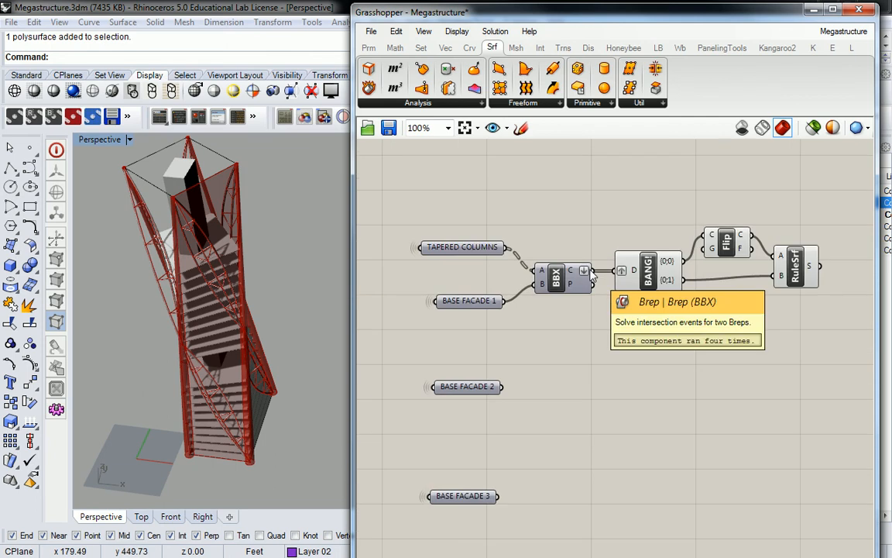